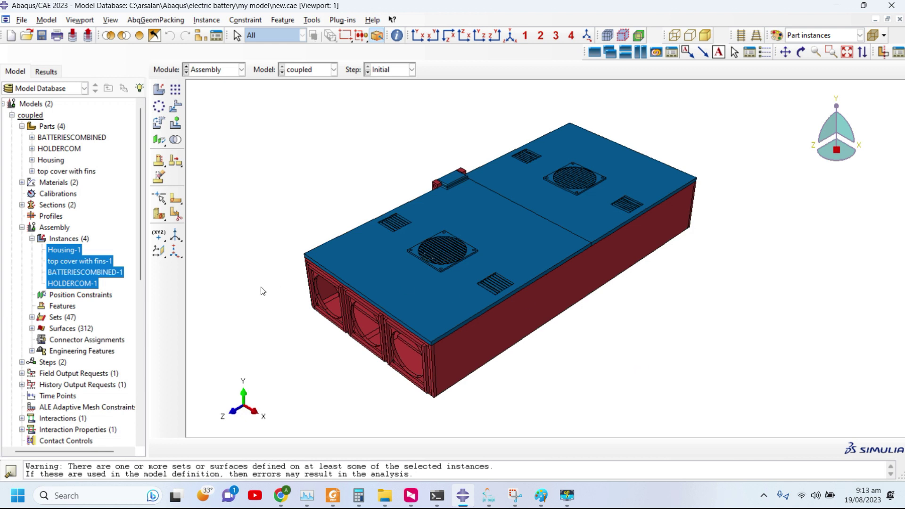
Highlight Housing-1, top cover with fins-1 and BATTERIESCOMBINED-1 in turn in the assembly tree.
left_click(57, 250)
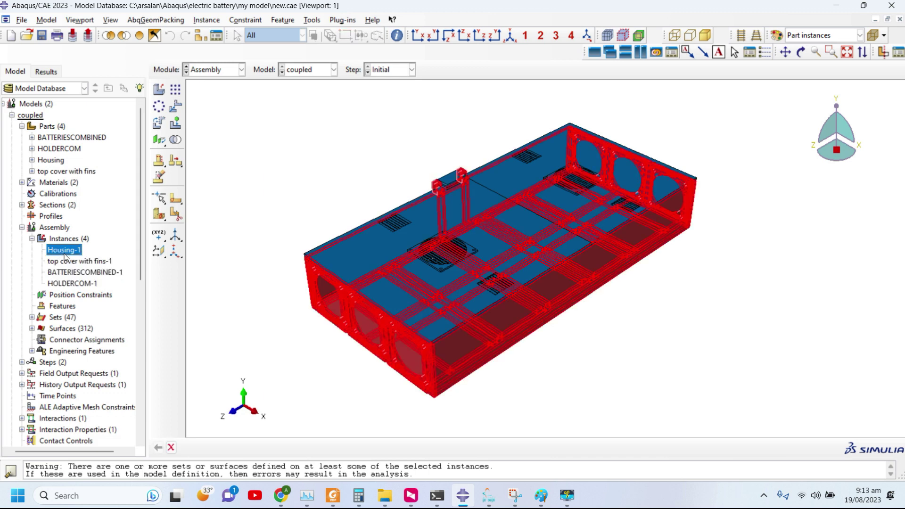
left_click(66, 261)
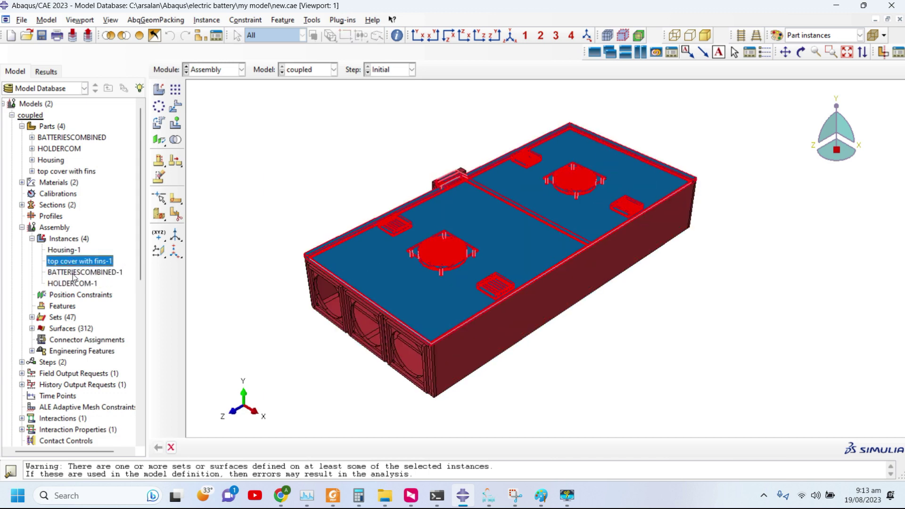
left_click(76, 273)
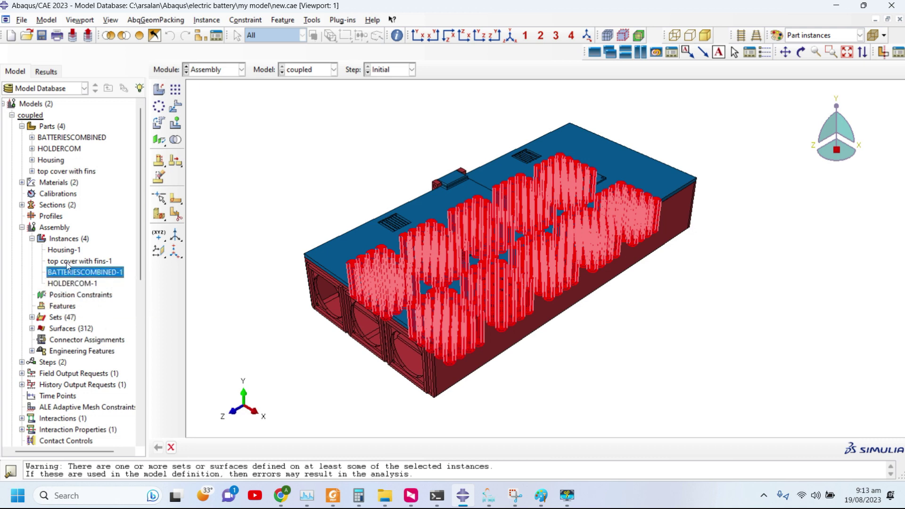
right_click(69, 262)
Hide top cover with fins-1 and zoom around the exposed battery modules in the housing.
left_click(96, 305)
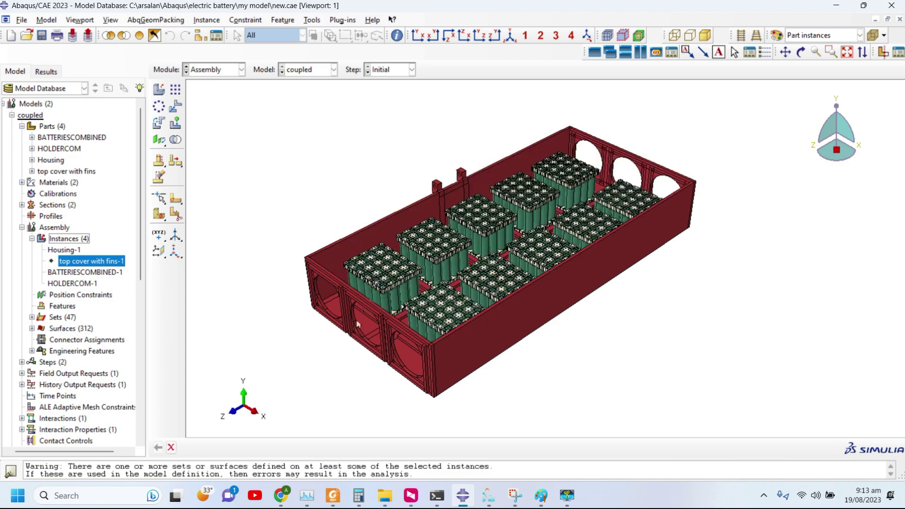
scroll(409, 306, "up", 2)
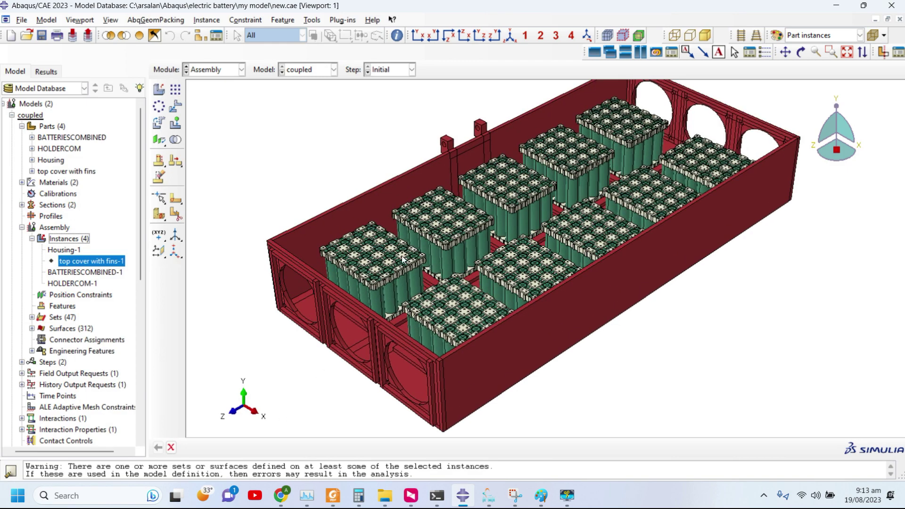
scroll(400, 271, "up", 3)
scroll(400, 271, "down", 3)
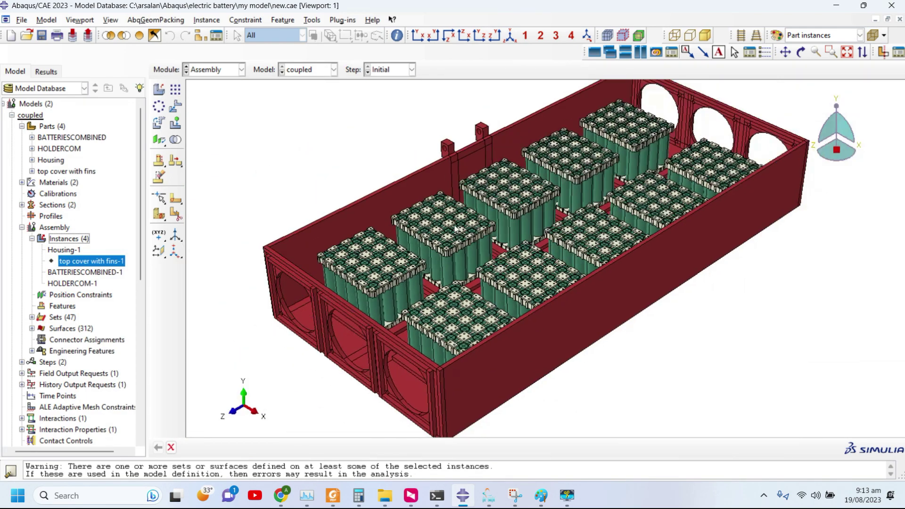
scroll(456, 229, "down", 2)
scroll(323, 286, "up", 6)
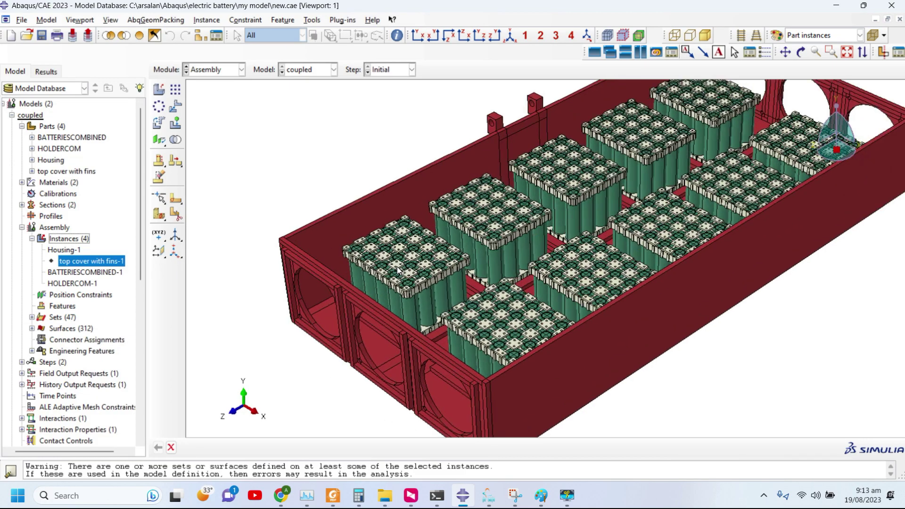
scroll(420, 326, "down", 4)
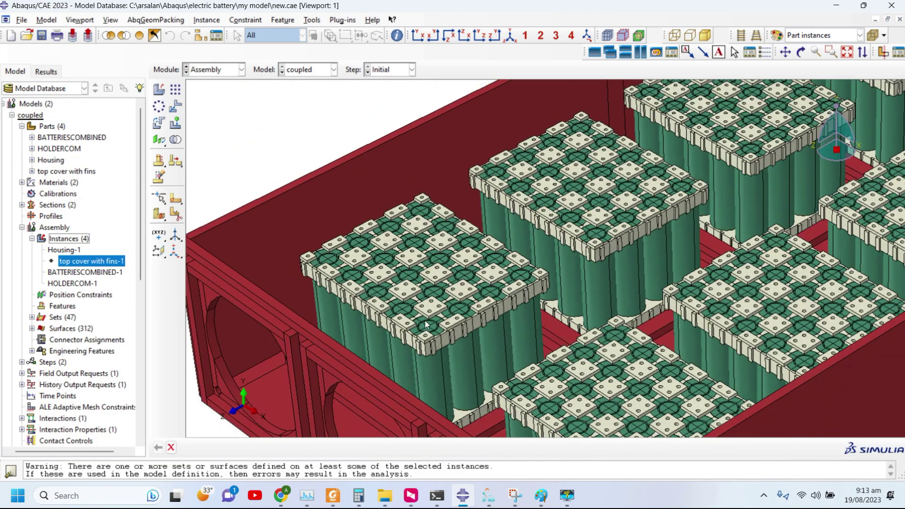
scroll(425, 320, "up", 5)
scroll(429, 361, "down", 5)
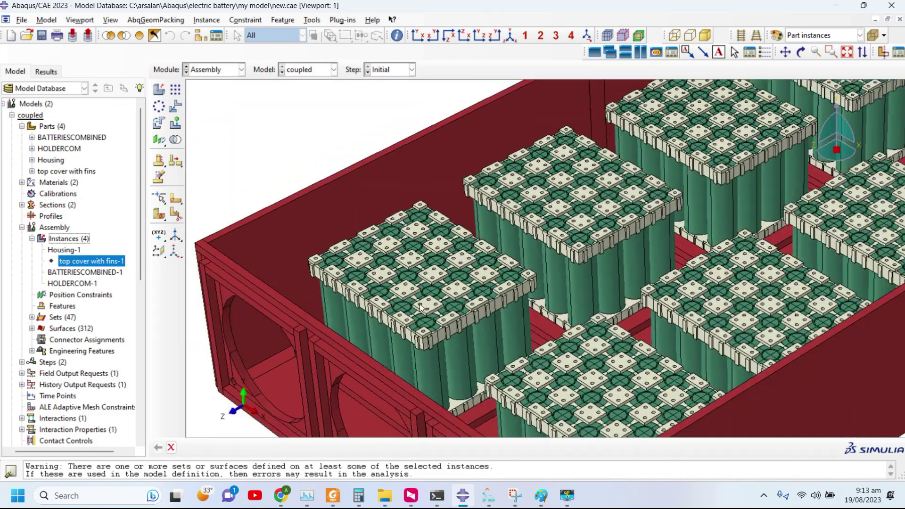
scroll(477, 412, "up", 2)
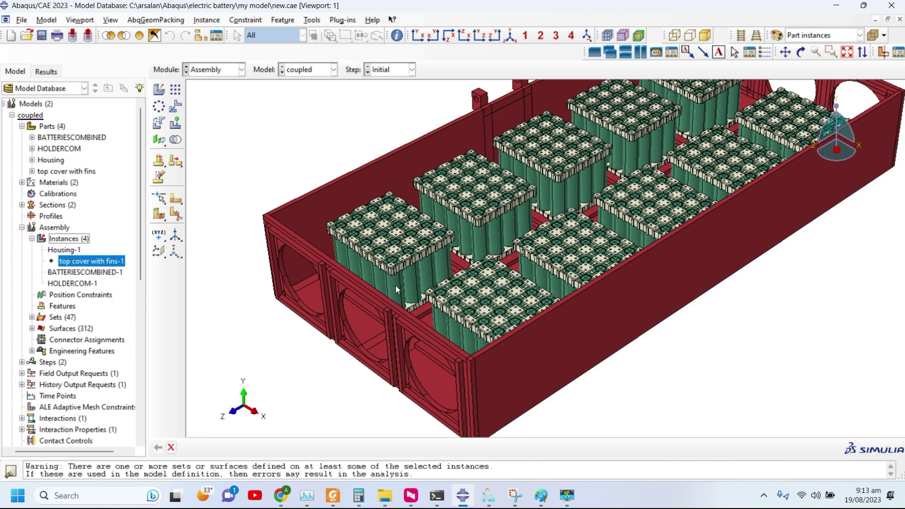
scroll(395, 286, "up", 3)
scroll(396, 287, "down", 3)
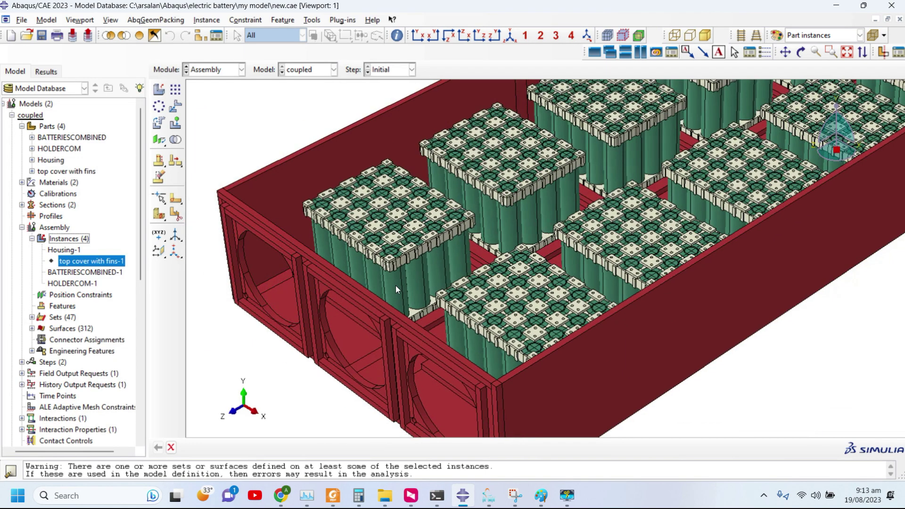
scroll(395, 284, "down", 2)
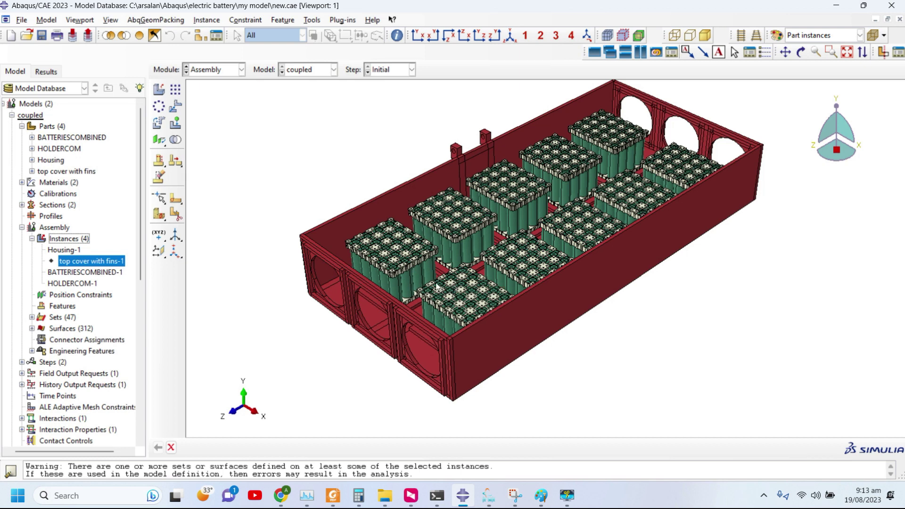
In Paint, underline the C-rate chart's hours row, draw an arrow from Q and circle I.
left_click(541, 495)
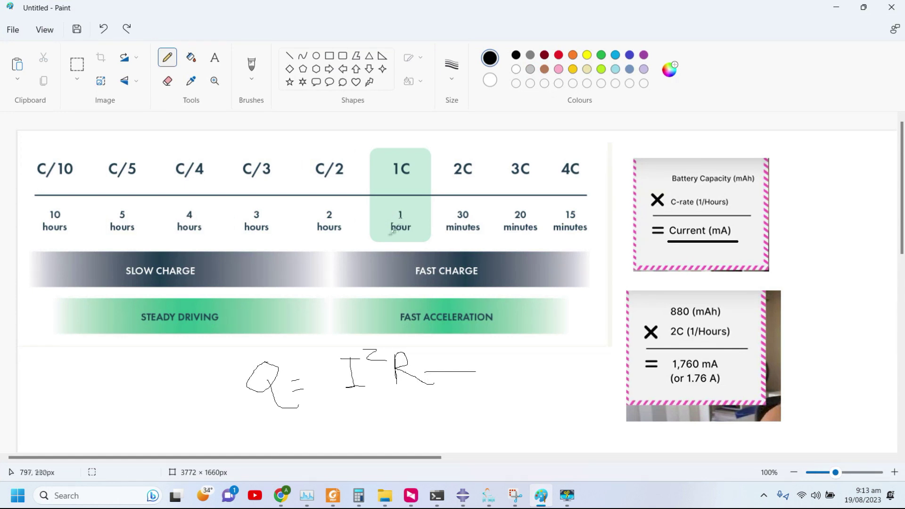
left_click_drag(374, 237, 594, 238)
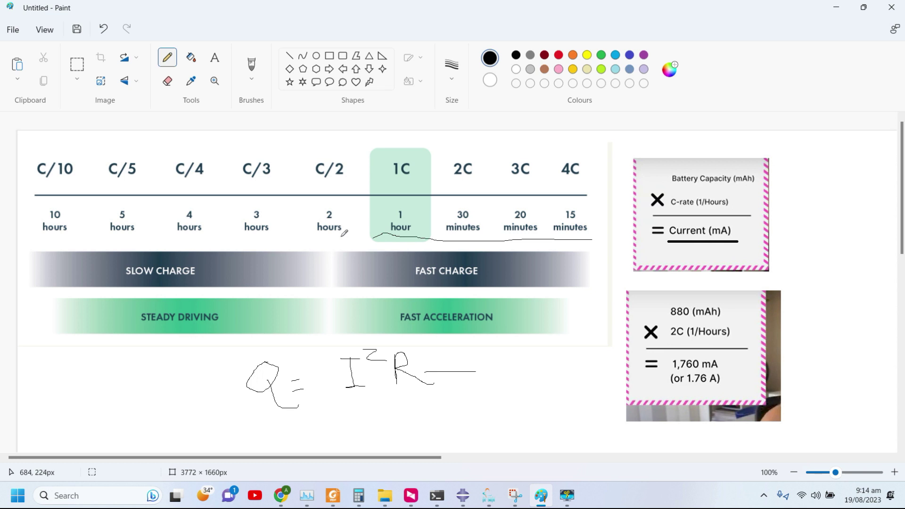
left_click_drag(342, 235, 13, 245)
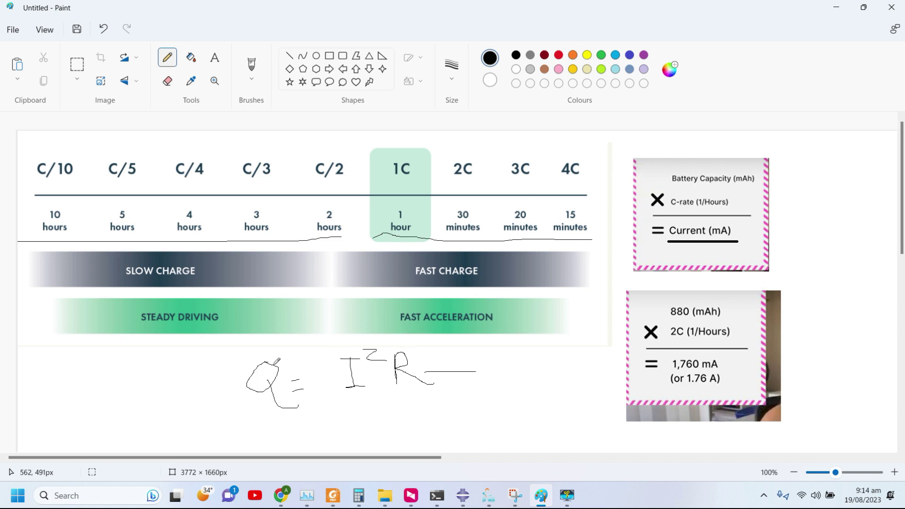
mouse_move(264, 366)
left_mouse_down()
mouse_move(217, 353)
mouse_move(225, 341)
left_mouse_up()
mouse_move(381, 332)
left_mouse_down()
mouse_move(361, 330)
mouse_move(327, 375)
mouse_move(330, 402)
mouse_move(359, 395)
mouse_move(376, 373)
mouse_move(380, 329)
mouse_move(407, 343)
mouse_move(380, 391)
mouse_move(423, 402)
mouse_move(447, 352)
mouse_move(417, 339)
left_mouse_up()
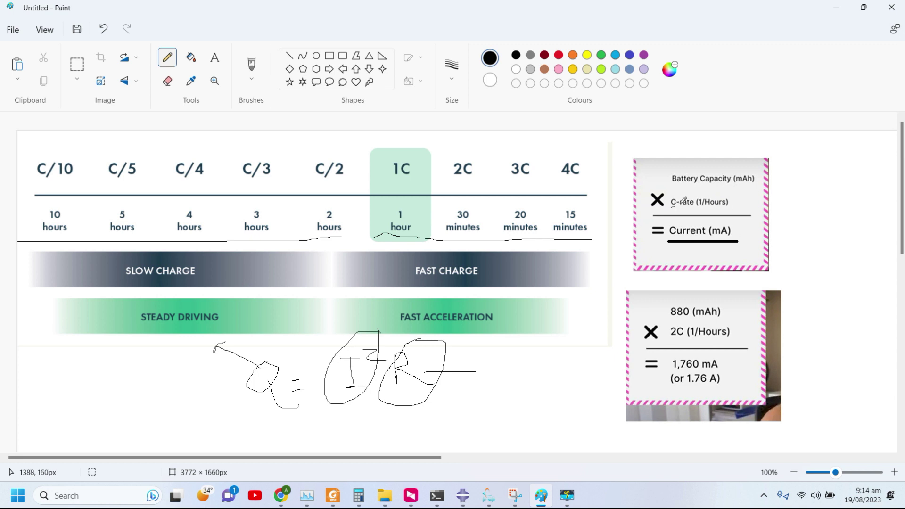
Underline Battery Capacity, C-rate, 880 mAh, 2C and the 1,760 mA result in the worked example.
left_click_drag(682, 203, 728, 202)
left_click_drag(675, 182, 754, 178)
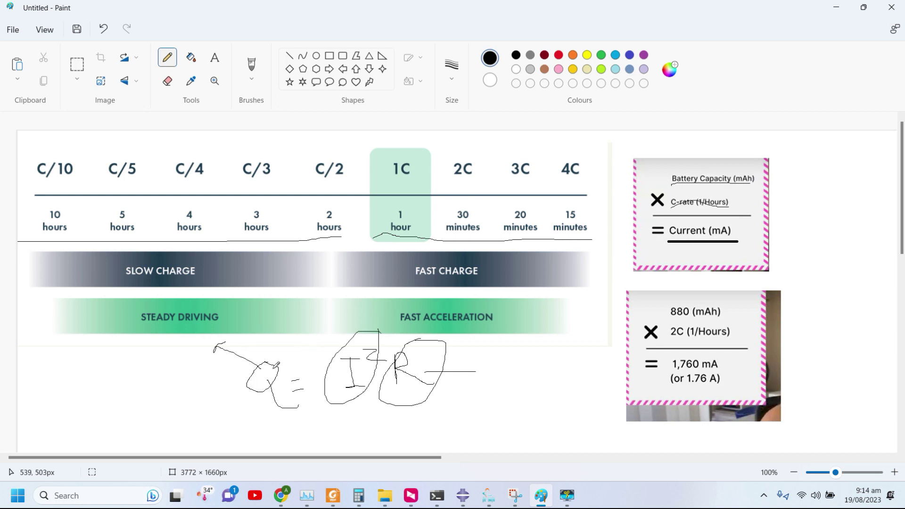
mouse_move(277, 367)
left_mouse_down()
mouse_move(317, 326)
mouse_move(313, 346)
left_mouse_up()
left_click_drag(666, 318, 726, 320)
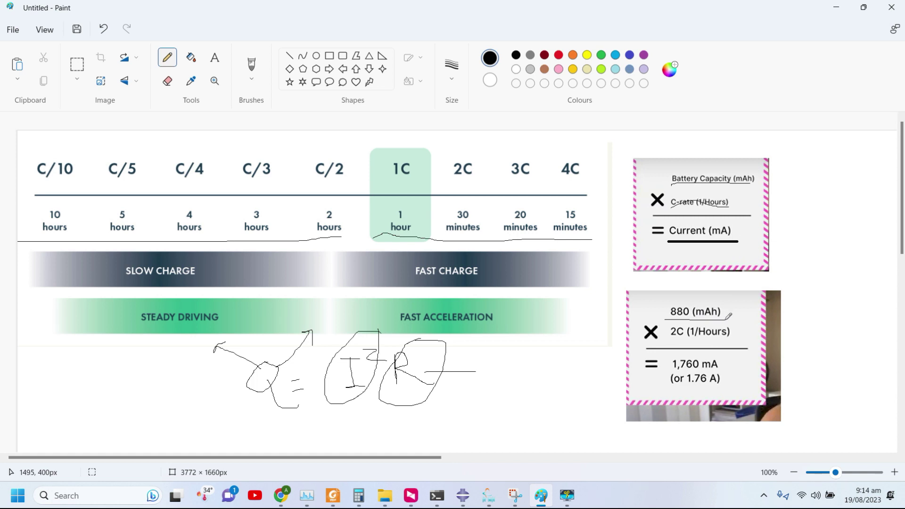
left_click_drag(671, 346, 731, 338)
mouse_move(741, 371)
left_mouse_down()
mouse_move(673, 369)
mouse_move(672, 348)
mouse_move(725, 363)
left_mouse_up()
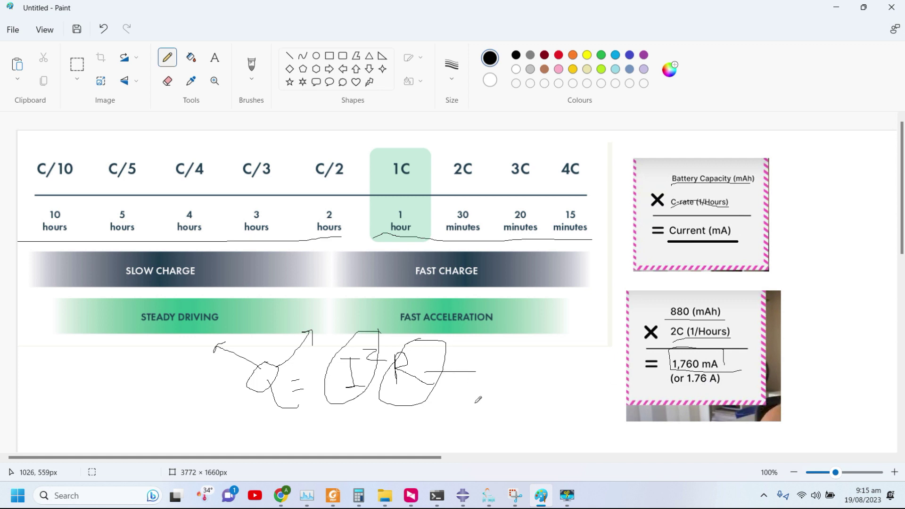
Handwrite the squared 1.76 current term beside Q = I²R, linked to the 1,760 mA result.
mouse_move(484, 397)
left_mouse_down()
mouse_move(498, 417)
mouse_move(480, 397)
mouse_move(477, 411)
mouse_move(508, 411)
mouse_move(530, 400)
mouse_move(533, 385)
mouse_move(542, 392)
mouse_move(553, 372)
mouse_move(563, 386)
mouse_move(572, 365)
mouse_move(583, 374)
mouse_move(578, 361)
mouse_move(587, 399)
left_mouse_up()
left_click_drag(531, 365, 553, 405)
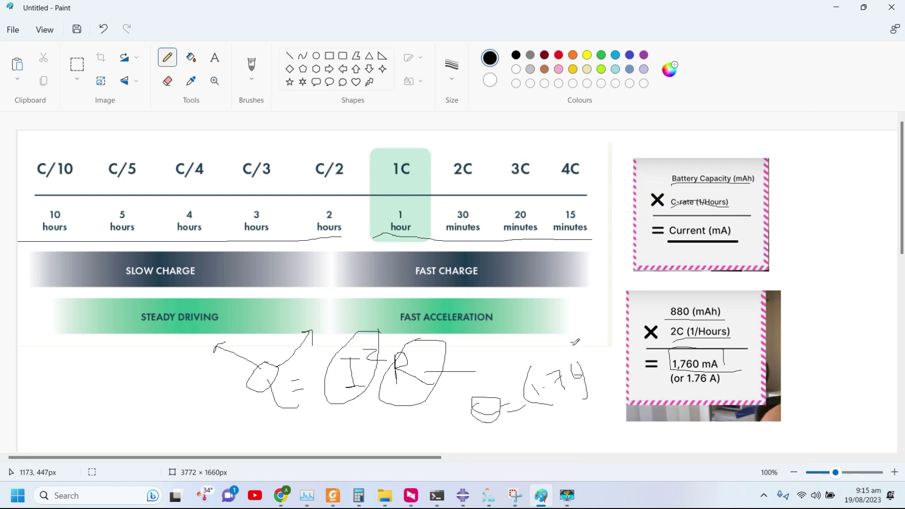
left_click_drag(572, 343, 612, 371)
mouse_move(619, 322)
left_mouse_down()
mouse_move(612, 364)
mouse_move(625, 396)
left_mouse_up()
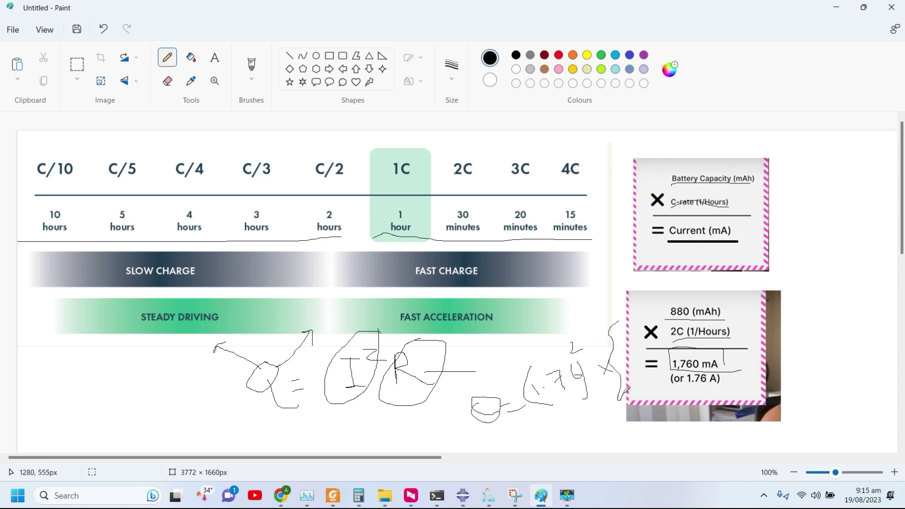
mouse_move(626, 345)
left_mouse_down()
mouse_move(629, 365)
mouse_move(618, 371)
mouse_move(633, 343)
left_mouse_up()
mouse_move(634, 349)
left_mouse_down()
mouse_move(637, 342)
mouse_move(640, 357)
left_mouse_up()
mouse_move(633, 309)
left_mouse_down()
mouse_move(646, 328)
mouse_move(644, 380)
mouse_move(530, 446)
left_mouse_up()
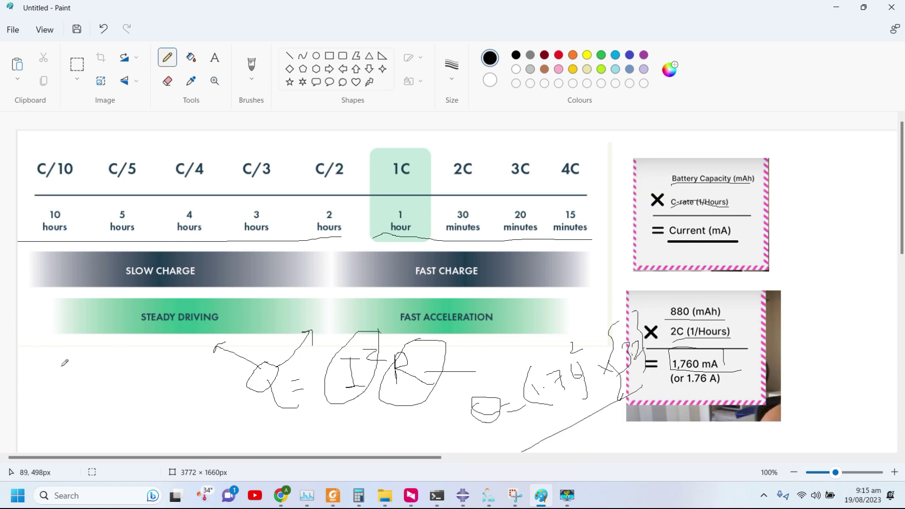
Sketch a new handwritten expression in the lower-left area below the chart.
mouse_move(85, 363)
left_mouse_down()
mouse_move(76, 397)
mouse_move(92, 360)
mouse_move(70, 367)
mouse_move(76, 379)
mouse_move(112, 386)
mouse_move(113, 409)
mouse_move(140, 380)
mouse_move(172, 367)
left_mouse_up()
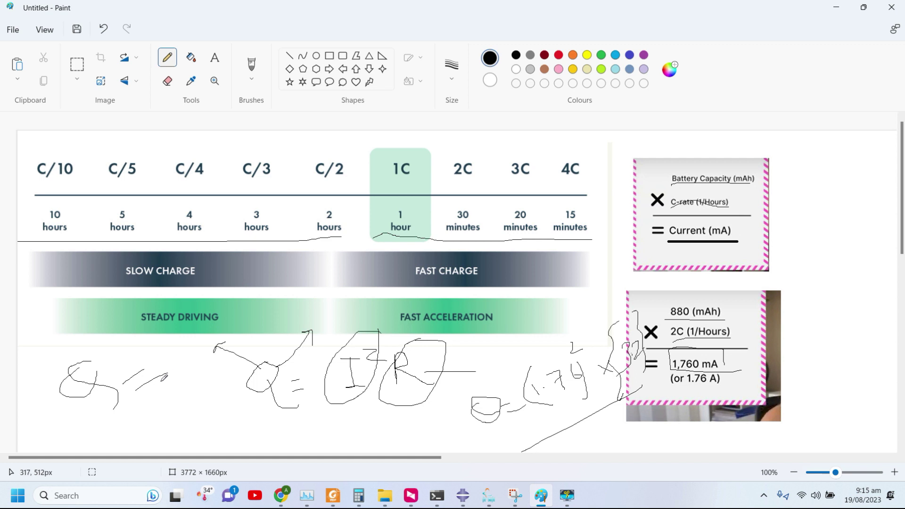
left_click_drag(73, 426, 130, 390)
mouse_move(106, 425)
left_mouse_down()
mouse_move(154, 455)
mouse_move(145, 400)
left_mouse_up()
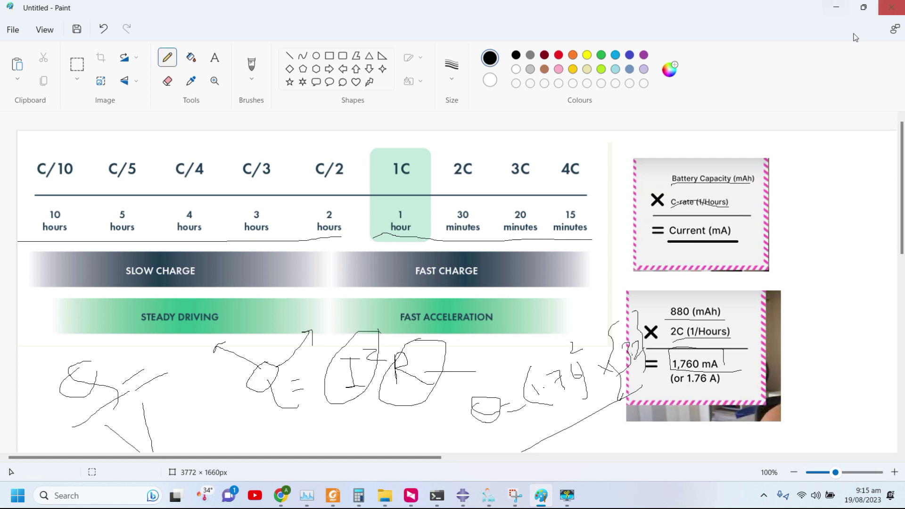
Back in Abaqus, view the BATTERIESCOMBINED, HOLDERCOM, Housing and top cover parts, then the Assembly.
left_click(836, 7)
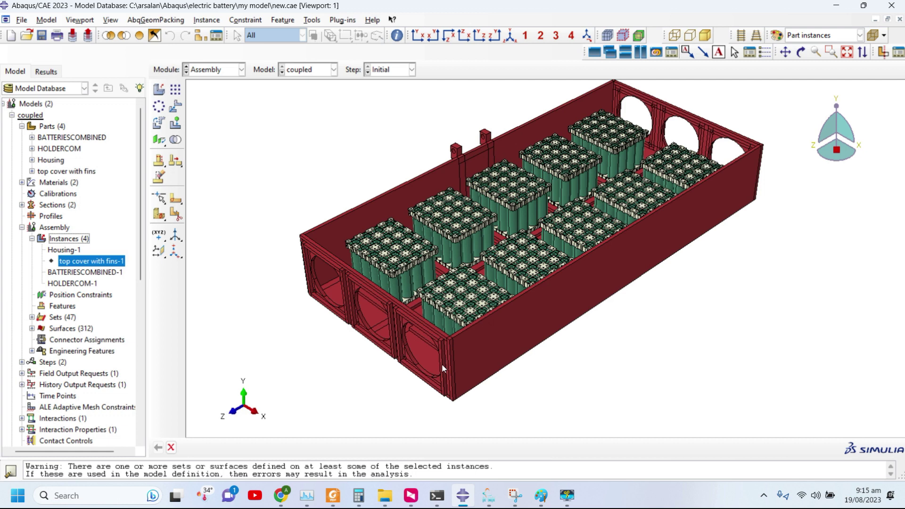
scroll(443, 364, "down", 1)
left_click(22, 228)
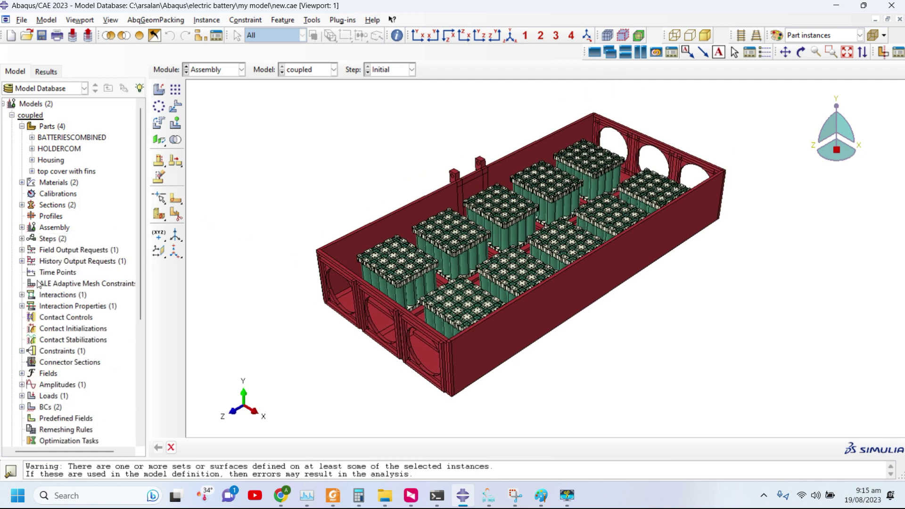
scroll(470, 232, "up", 1)
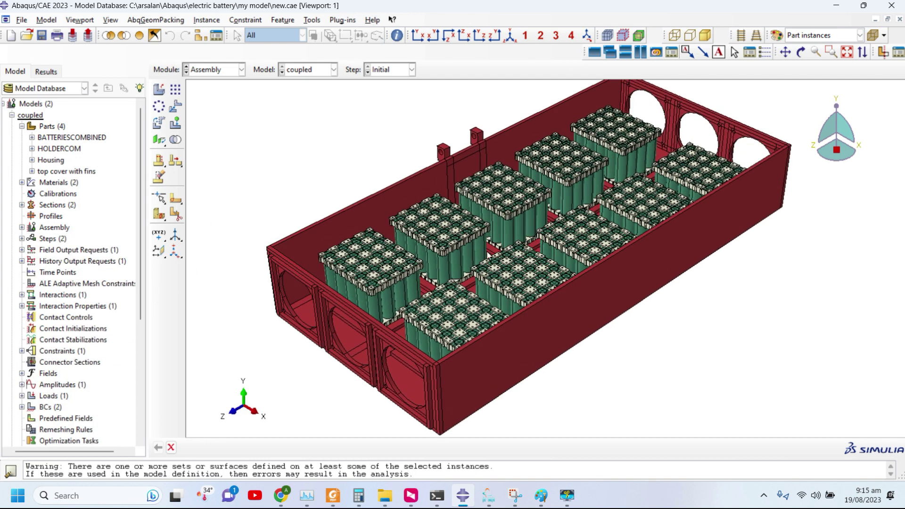
double_click(71, 142)
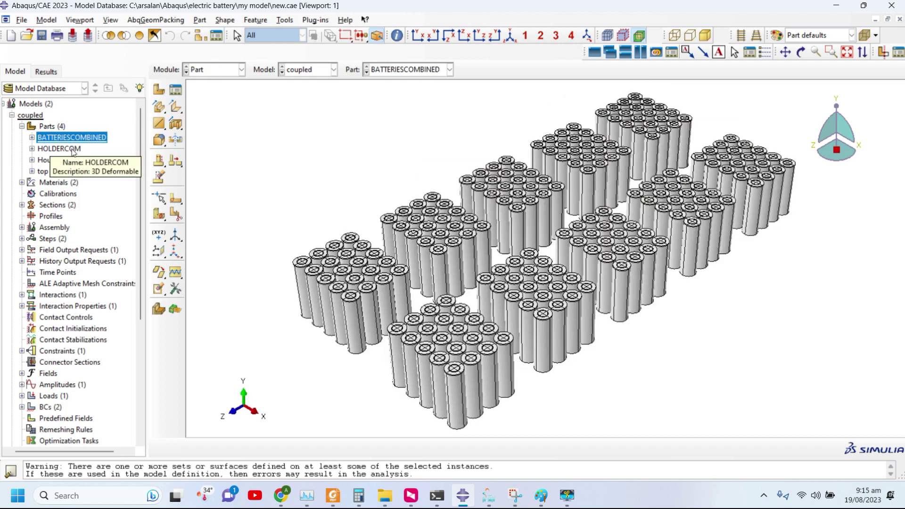
double_click(73, 150)
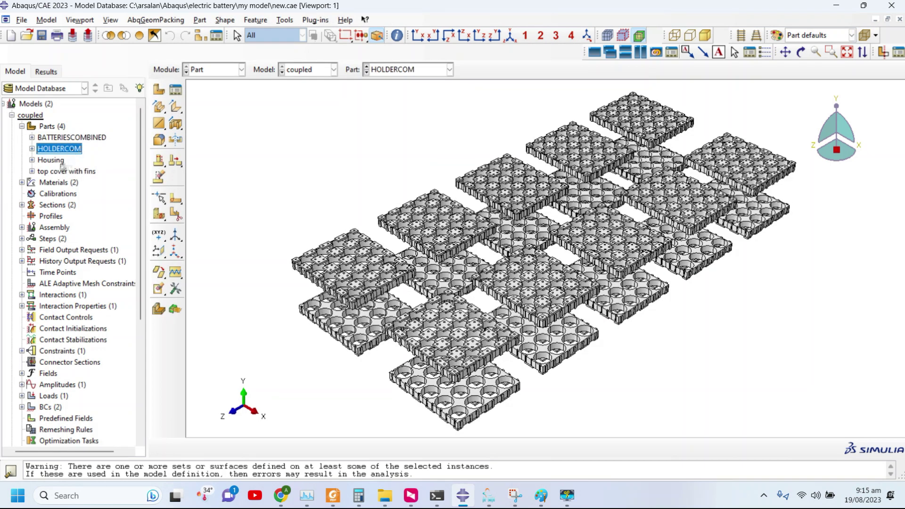
double_click(60, 161)
double_click(55, 172)
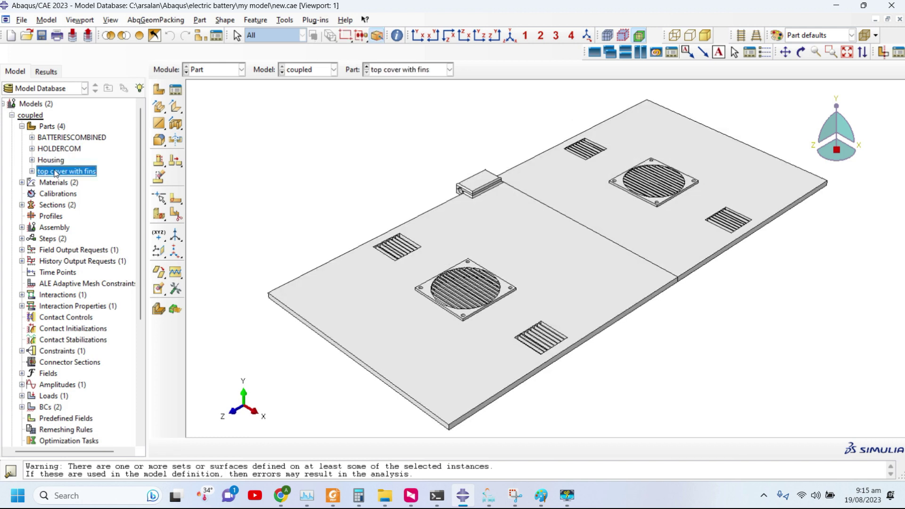
left_click(210, 71)
left_click(217, 106)
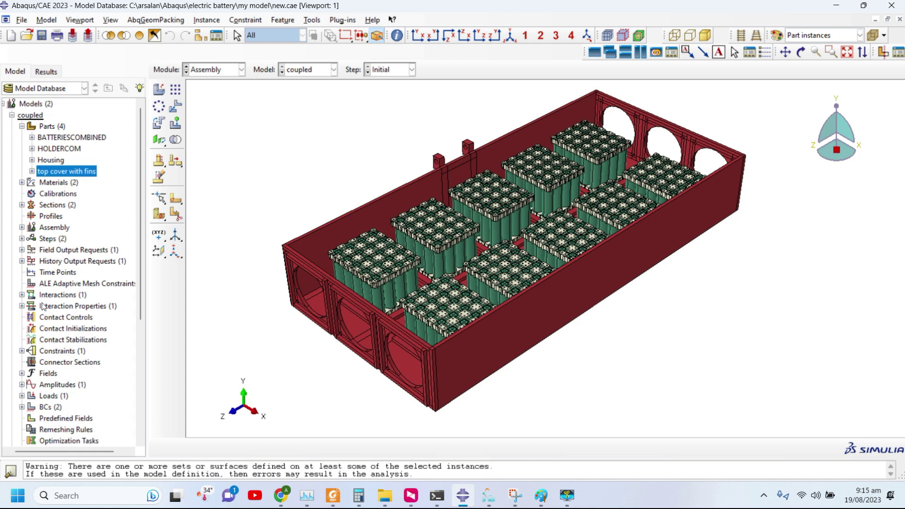
Open boundary condition BC-1 for editing to check its temperature magnitude of 45 in Step-1.
scroll(44, 307, "down", 3)
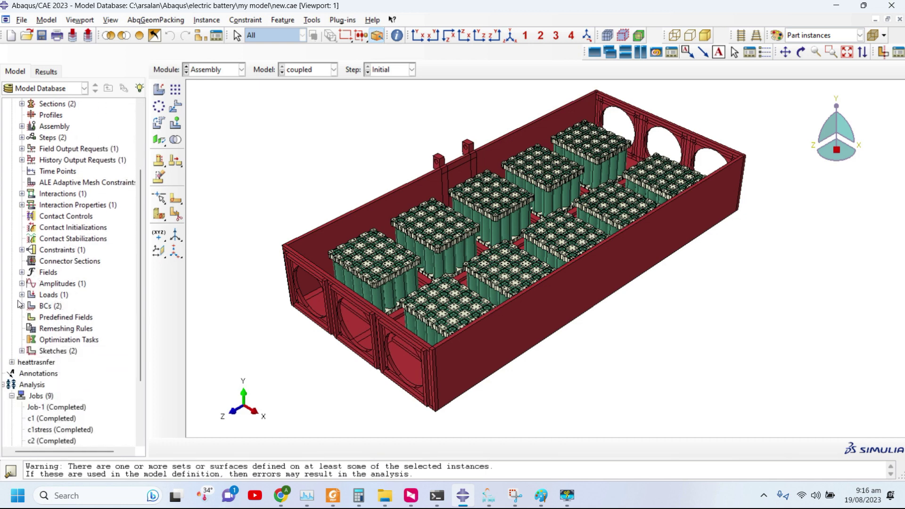
left_click(22, 295)
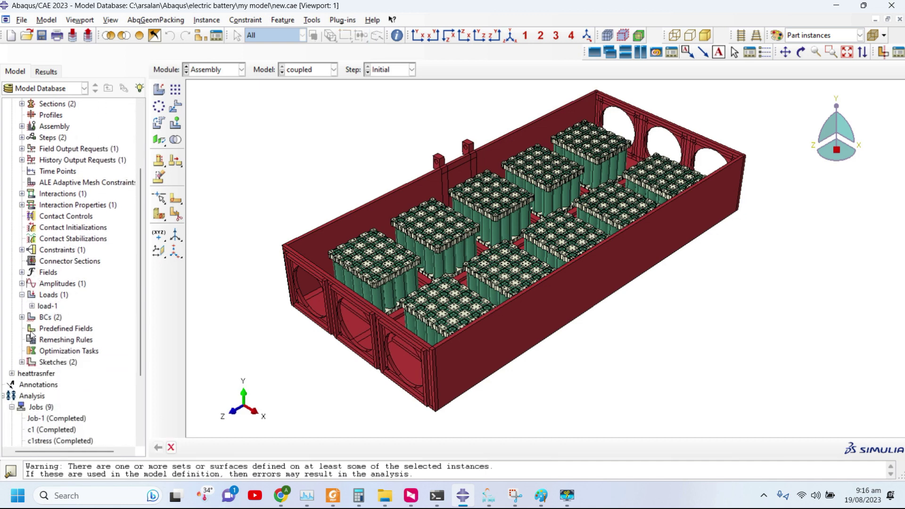
left_click(22, 318)
right_click(51, 332)
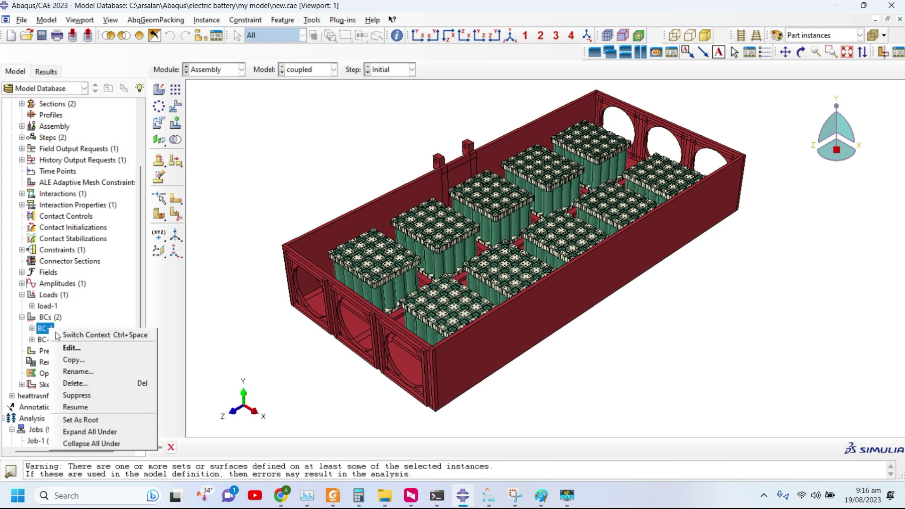
left_click(68, 348)
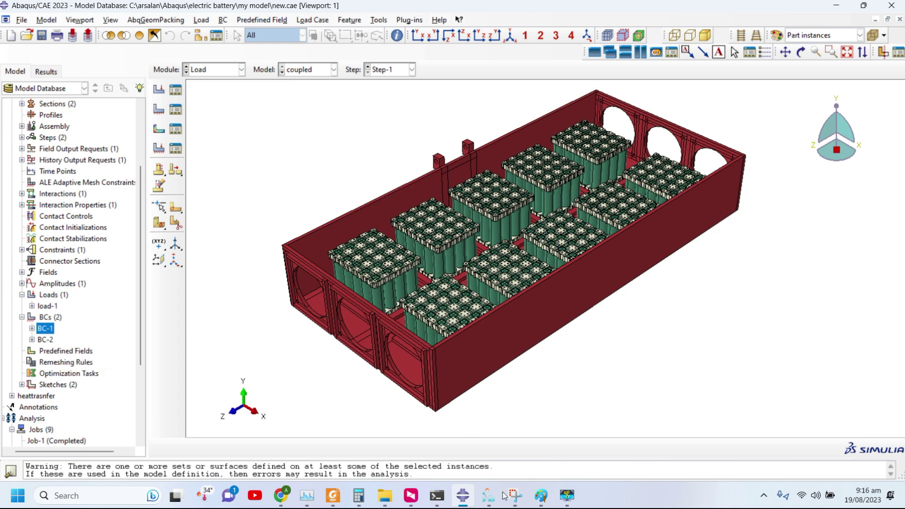
left_click(567, 495)
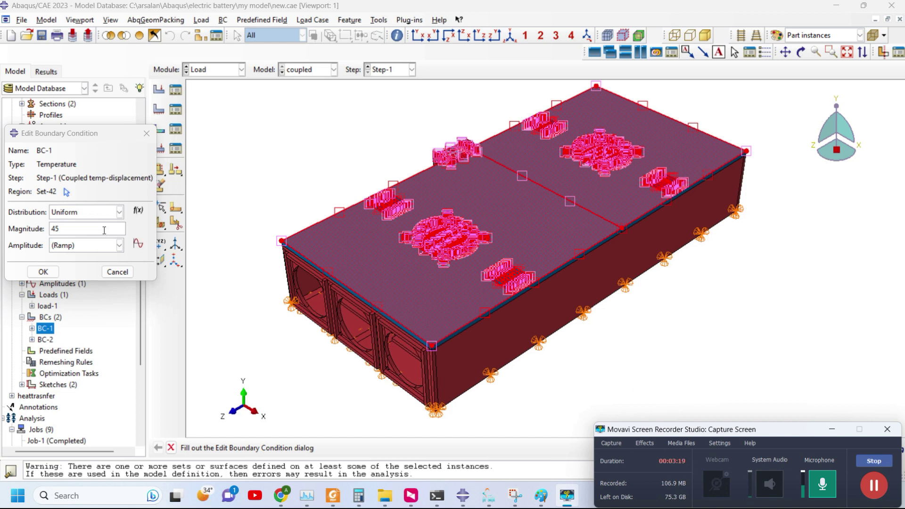
left_click(55, 228)
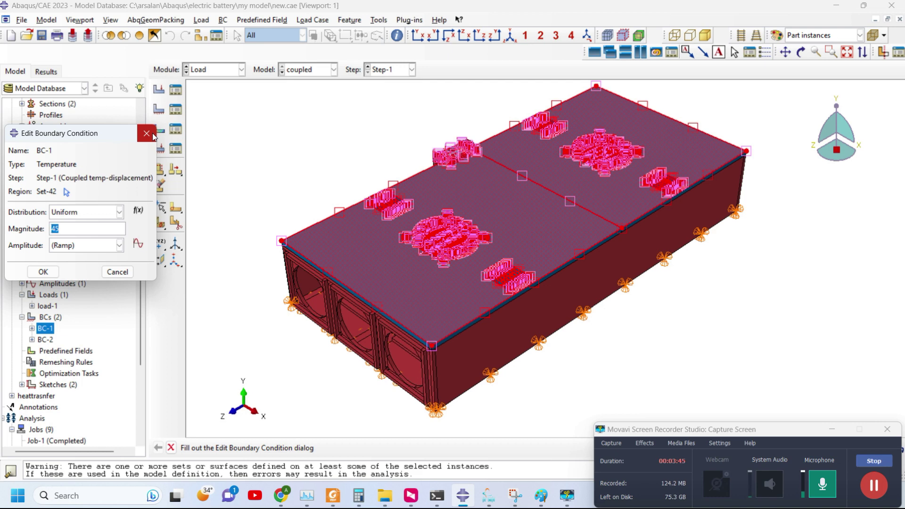
Close the BC-1 editor unchanged and switch to the Visualization module with session results.
left_click(147, 134)
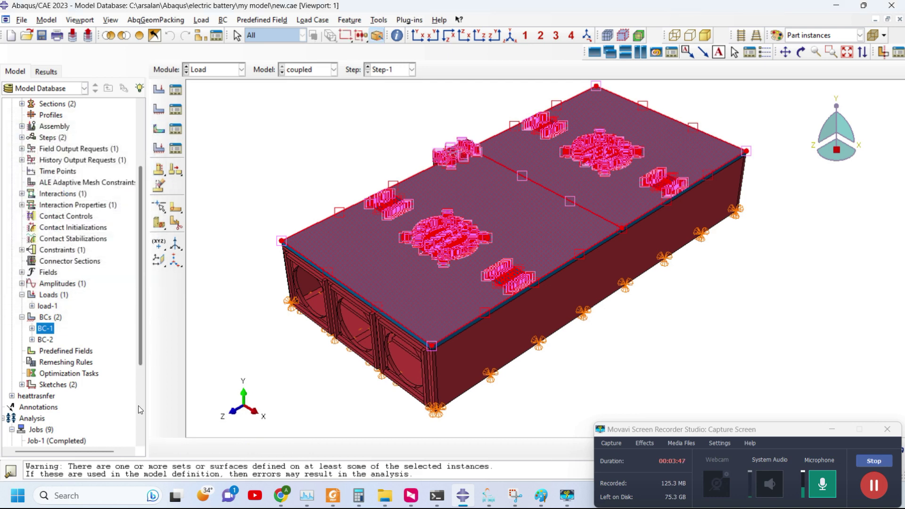
left_click(142, 436)
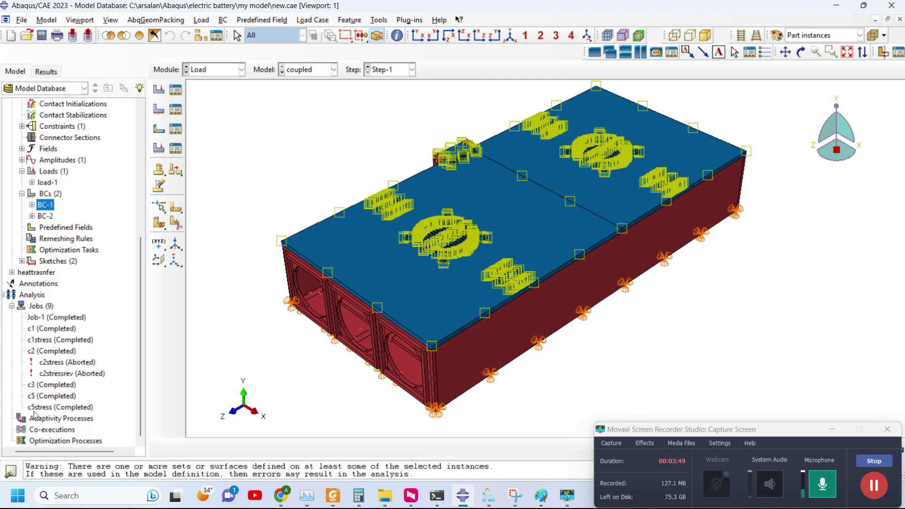
left_click(49, 72)
left_click(227, 70)
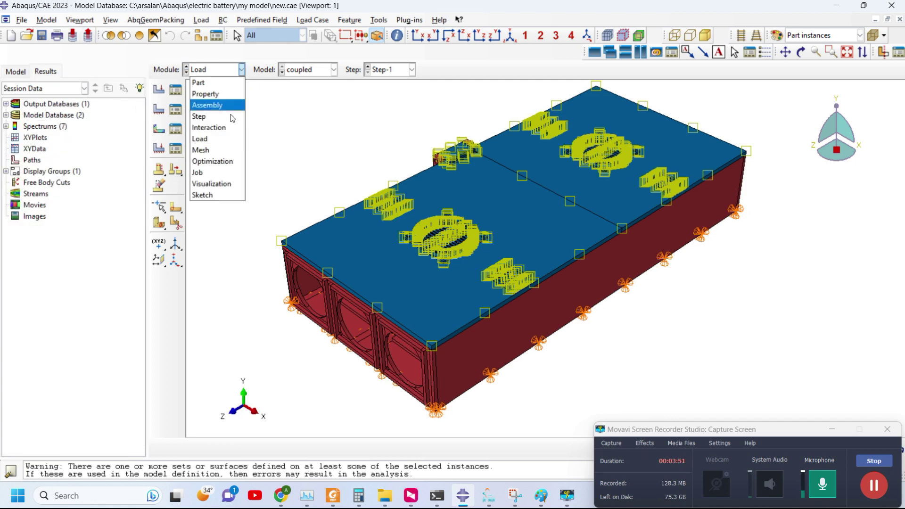
left_click(212, 185)
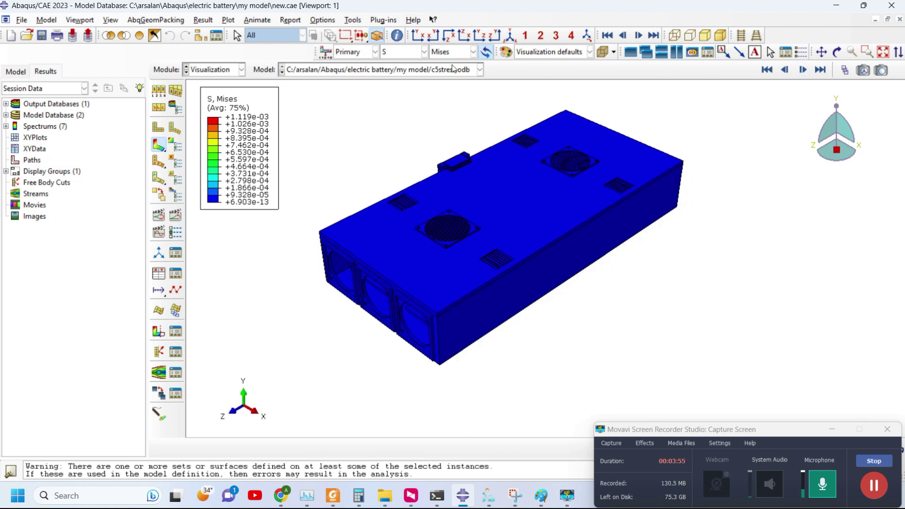
Plot the TEMP field output and orbit the model to view its front openings.
left_click(388, 53)
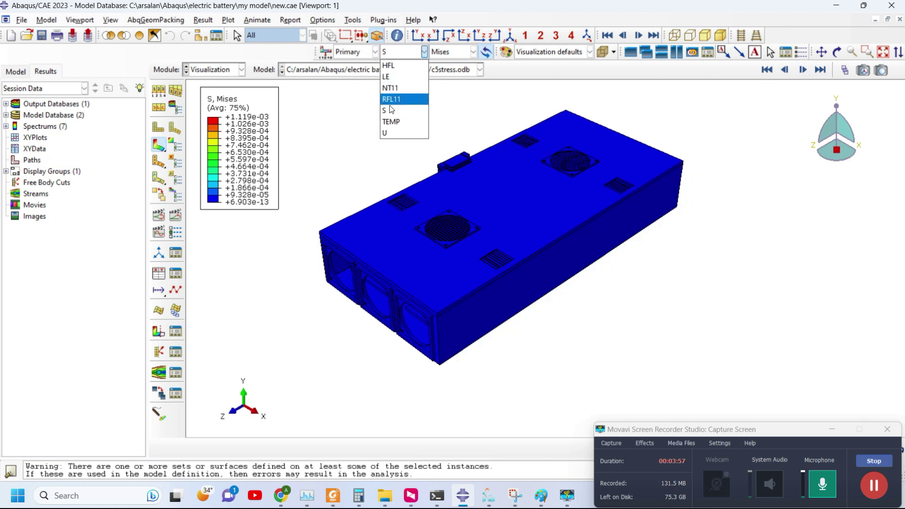
left_click(391, 122)
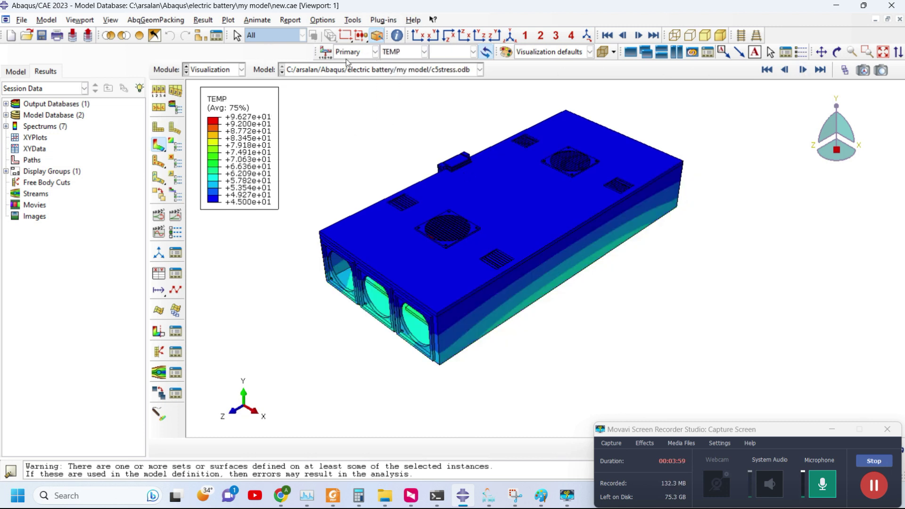
left_click(837, 52)
left_click_drag(421, 232, 436, 212)
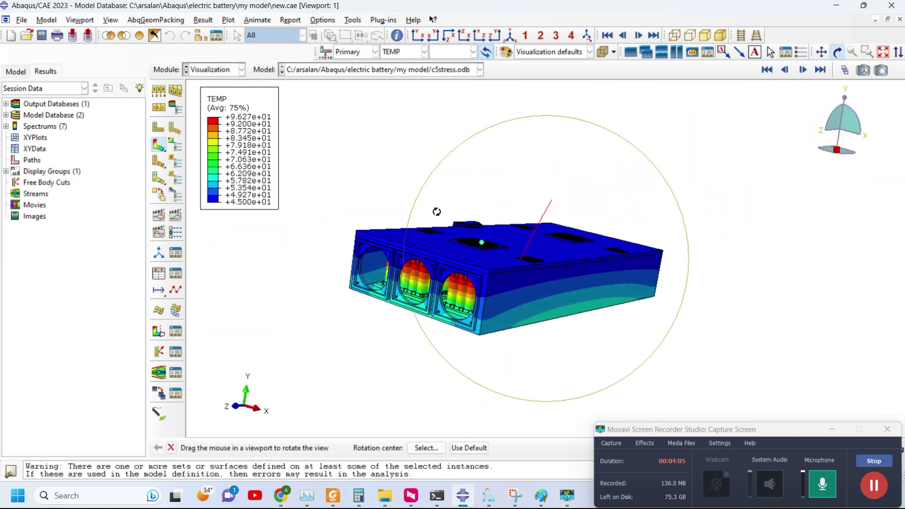
right_click(47, 171)
Create a display group showing only BATTERIESCOMBINED-1, HOLDERCOM-1 and HOUSING-1, then zoom over the contour.
left_click(78, 192)
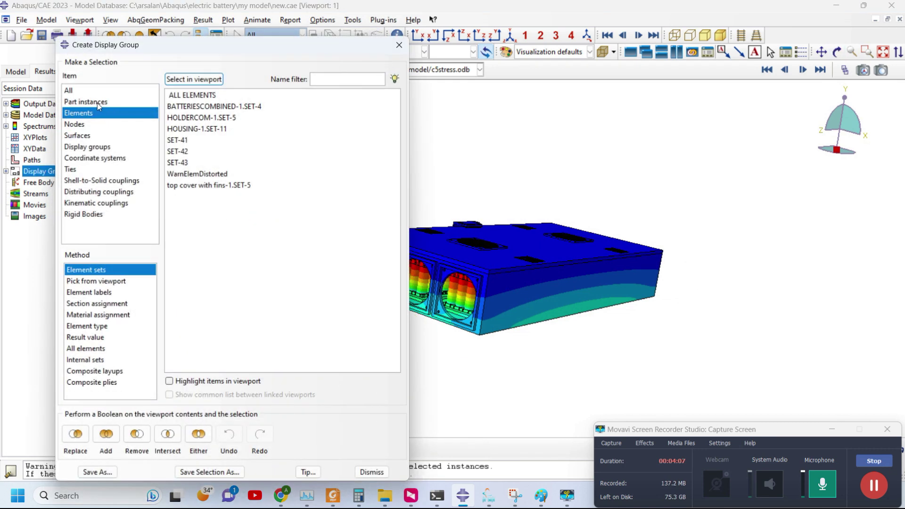
left_click(97, 103)
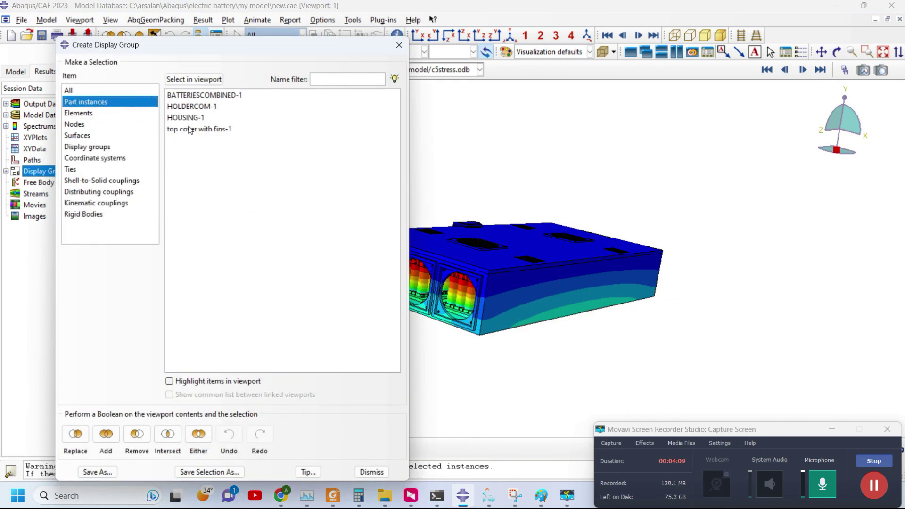
left_click_drag(191, 117, 191, 97)
left_click(75, 434)
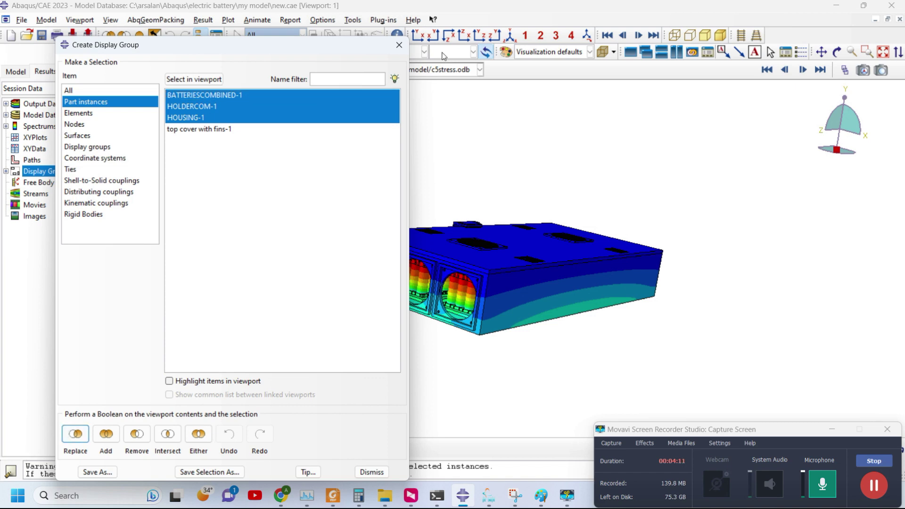
left_click(400, 45)
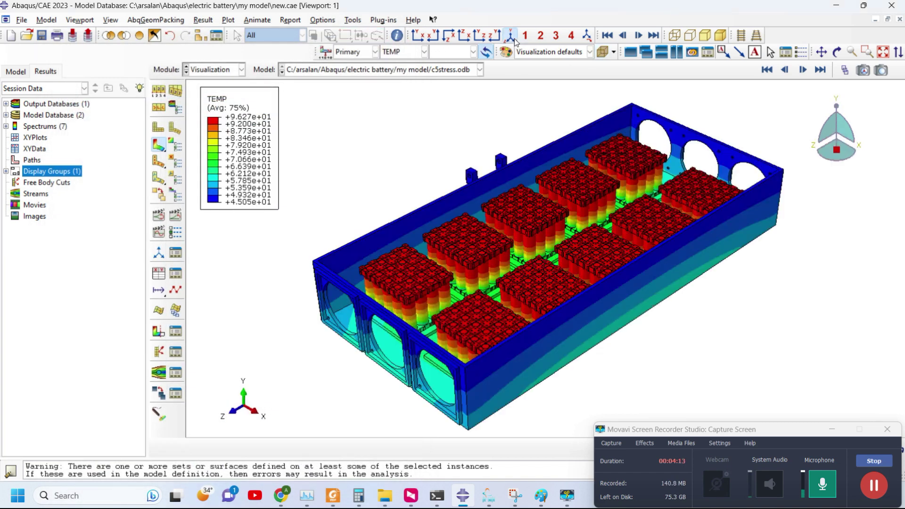
scroll(442, 337, "up", 5)
scroll(442, 336, "down", 3)
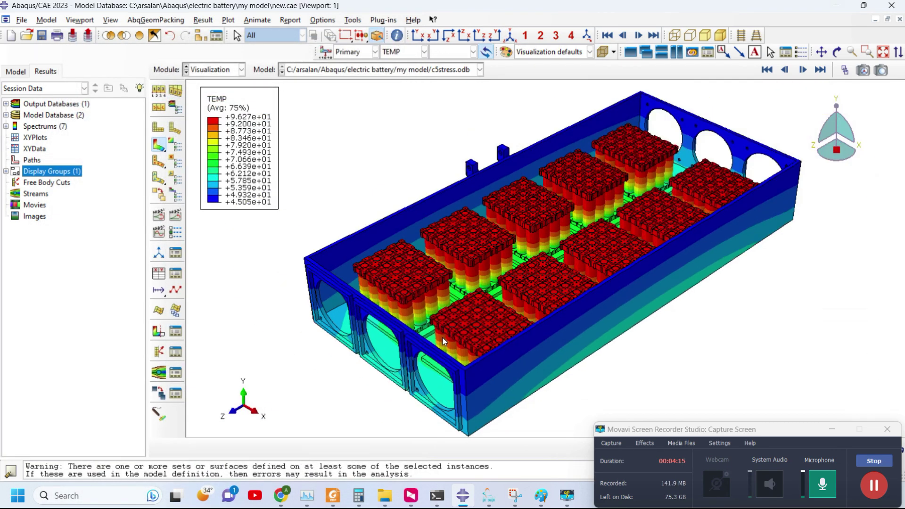
scroll(419, 310, "up", 2)
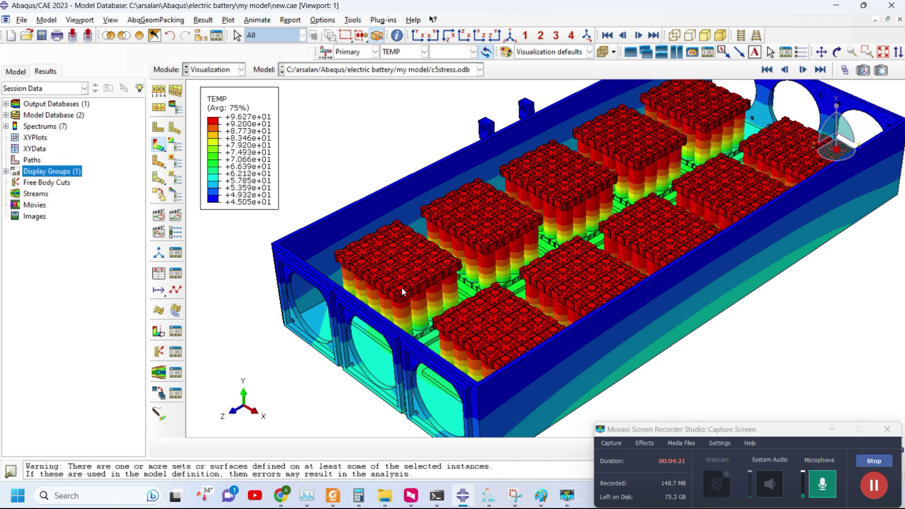
scroll(402, 287, "down", 1)
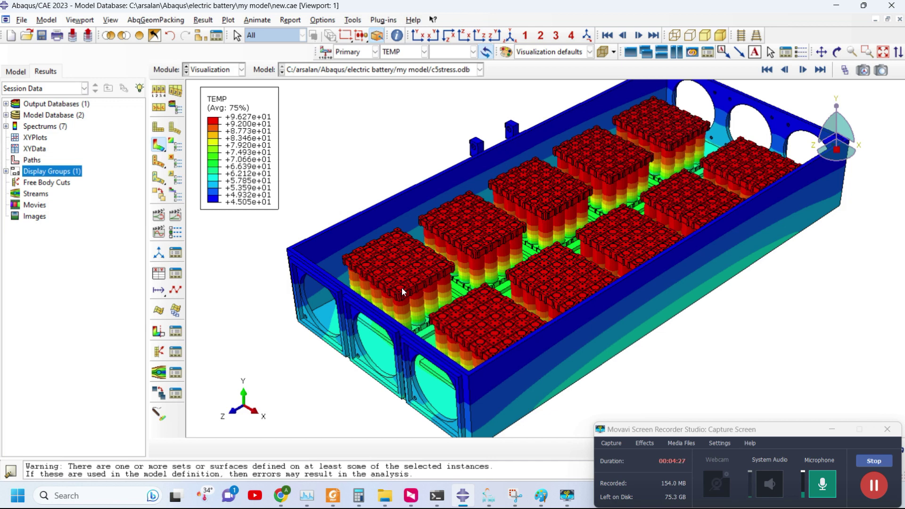
Create a display group showing only HOUSING-1 and top cover with fins-1.
right_click(59, 173)
left_click(76, 193)
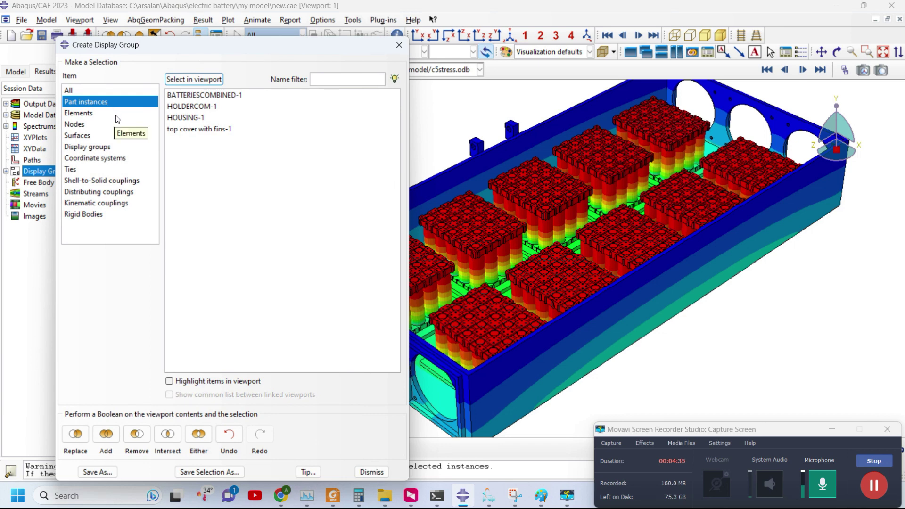
left_click(187, 118)
left_click(191, 129, "ctrl")
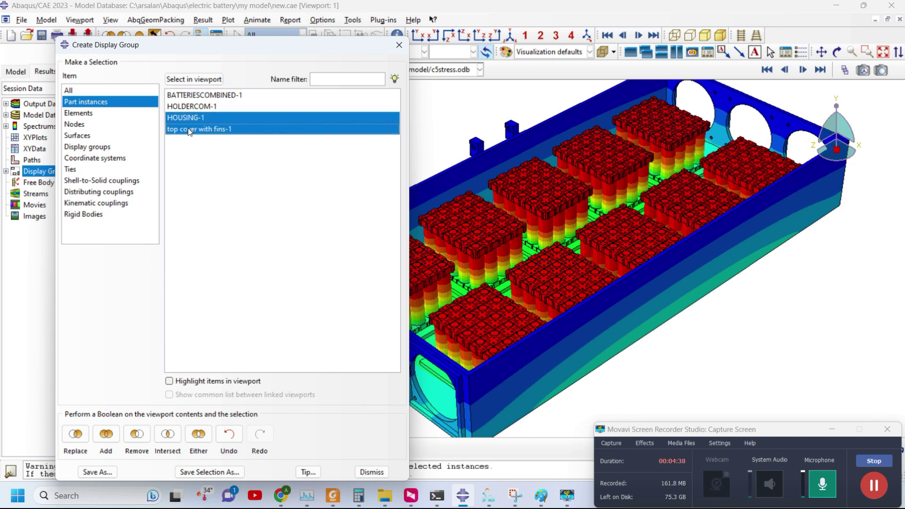
left_click(76, 434)
left_click(400, 45)
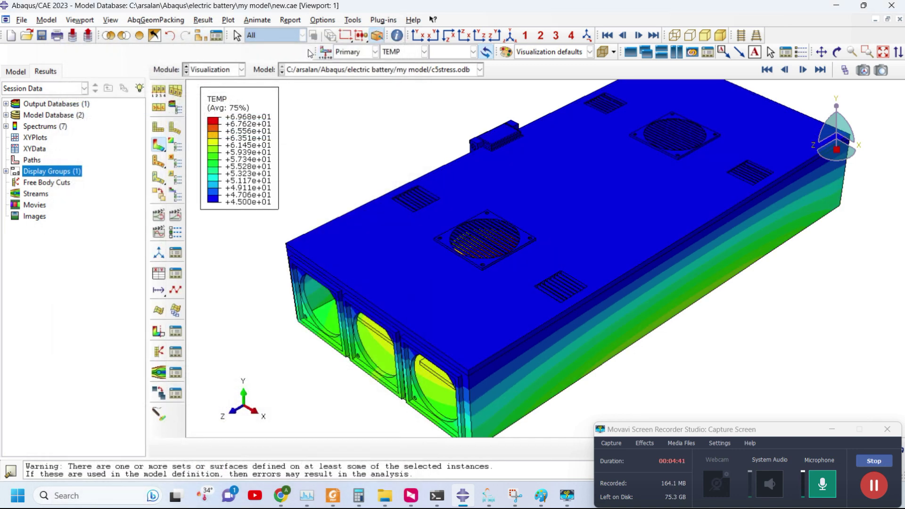
Orbit the battery pack, then move to fe-safe and widen its Loaded Data Files panel.
left_click(837, 52)
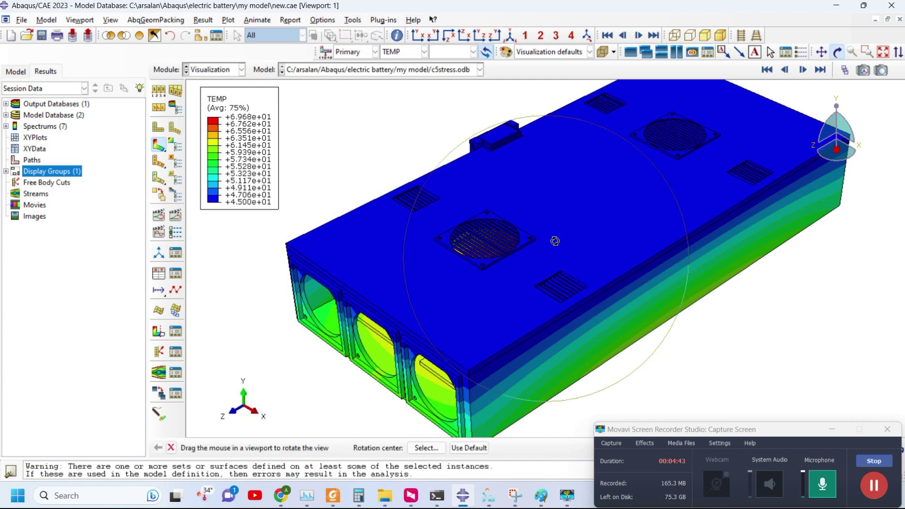
left_click_drag(545, 267, 490, 346)
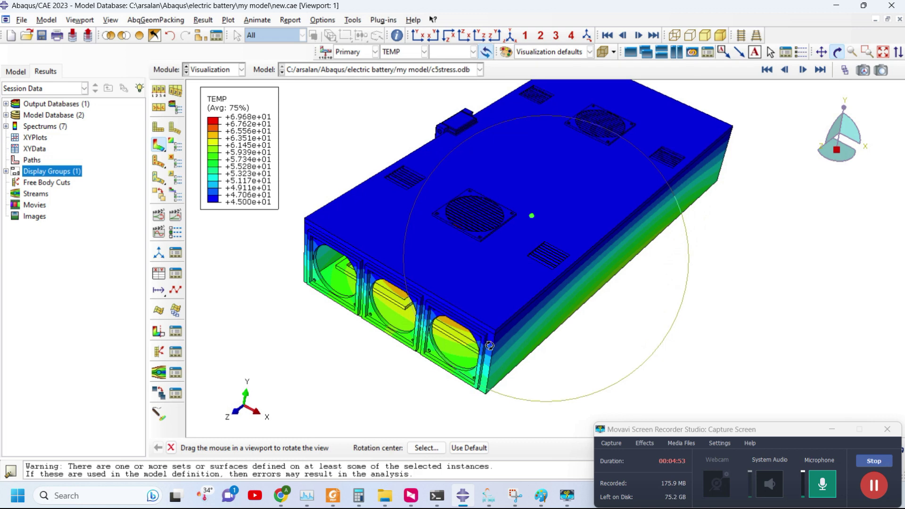
left_click(489, 496)
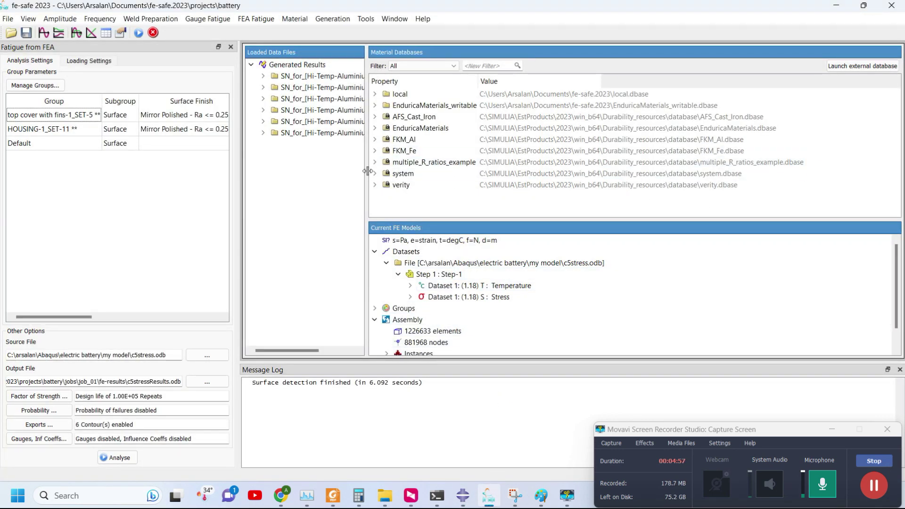
left_click_drag(367, 171, 445, 194)
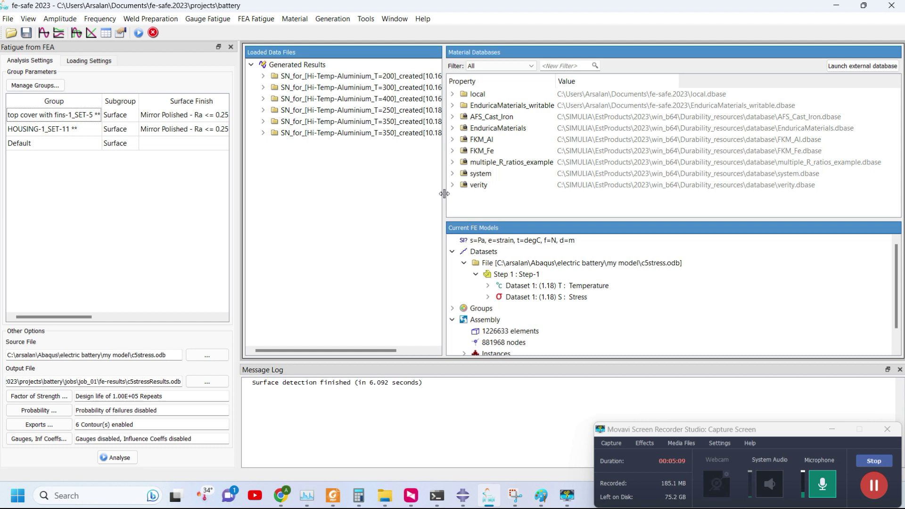
Widen the data panel further and expand the T=200, 300, 400, 250 and both T=350 results.
left_click_drag(444, 188, 461, 189)
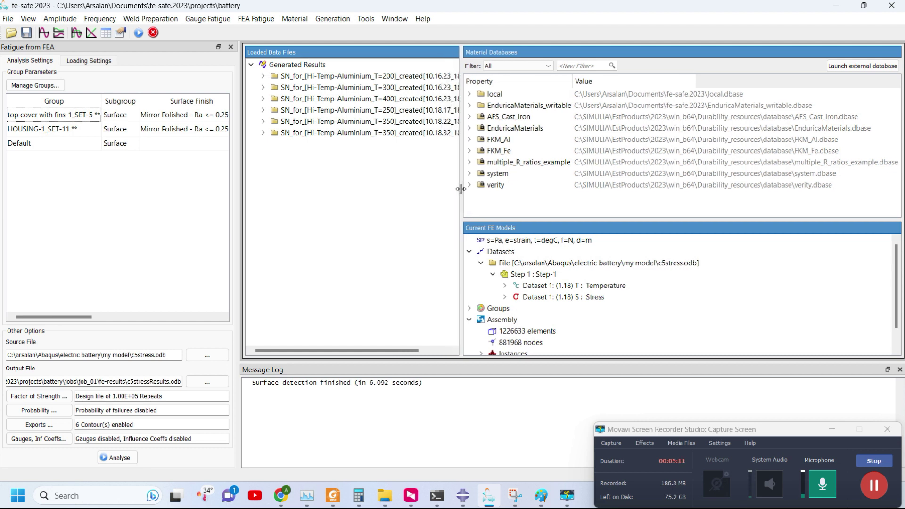
left_click(282, 76)
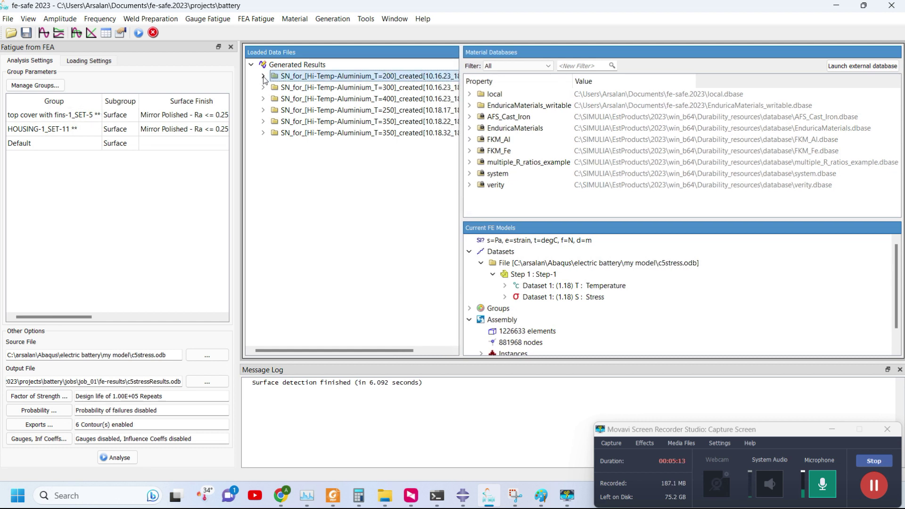
left_click(263, 76)
left_click(263, 98)
left_click(263, 121)
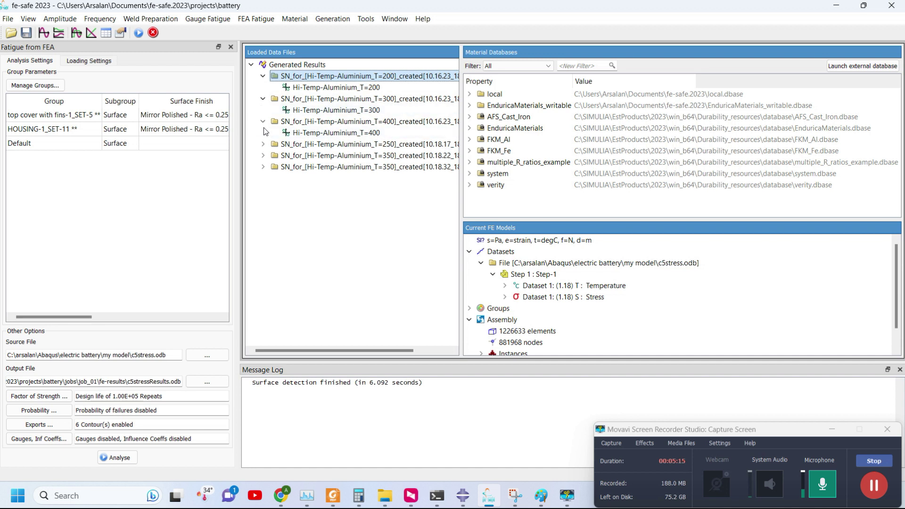
left_click(263, 144)
left_click(263, 167)
left_click(263, 189)
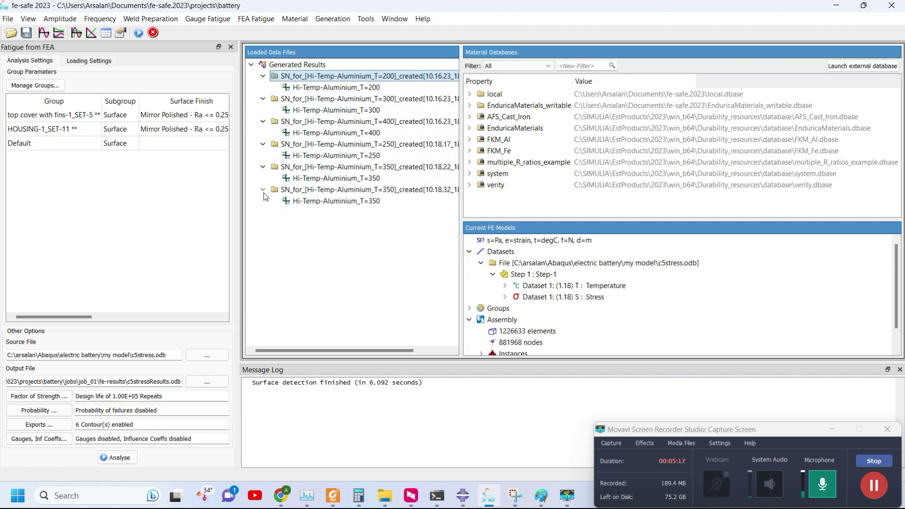
Multi-select all six Hi-Temp-Aluminium S-N curves and bring up their context menu.
left_click(304, 201)
left_click(313, 177, "ctrl")
left_click(317, 154, "ctrl")
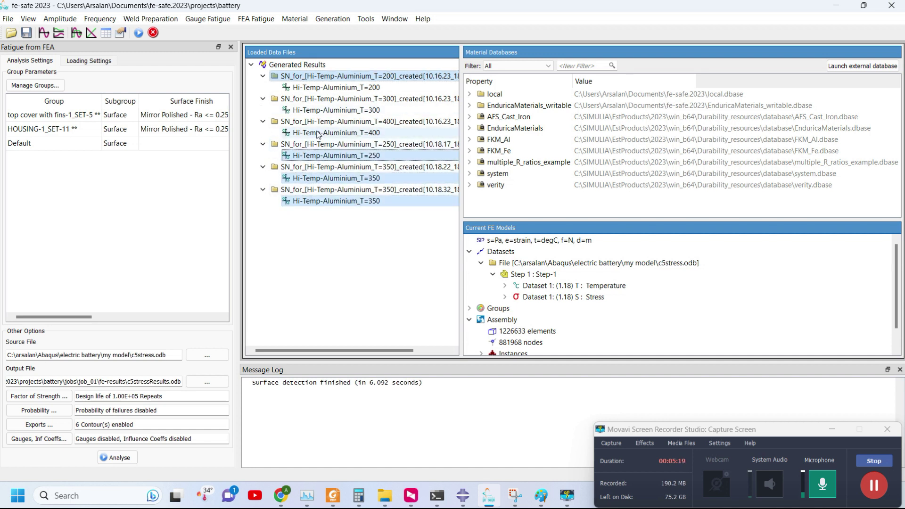
left_click(319, 132, "ctrl")
left_click(320, 110, "ctrl")
left_click(320, 87, "ctrl")
right_click(320, 87)
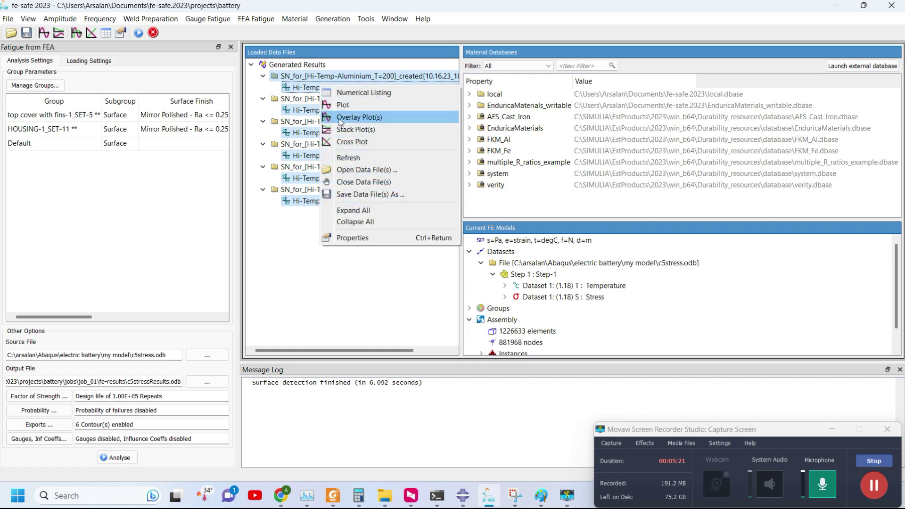
left_click(339, 116)
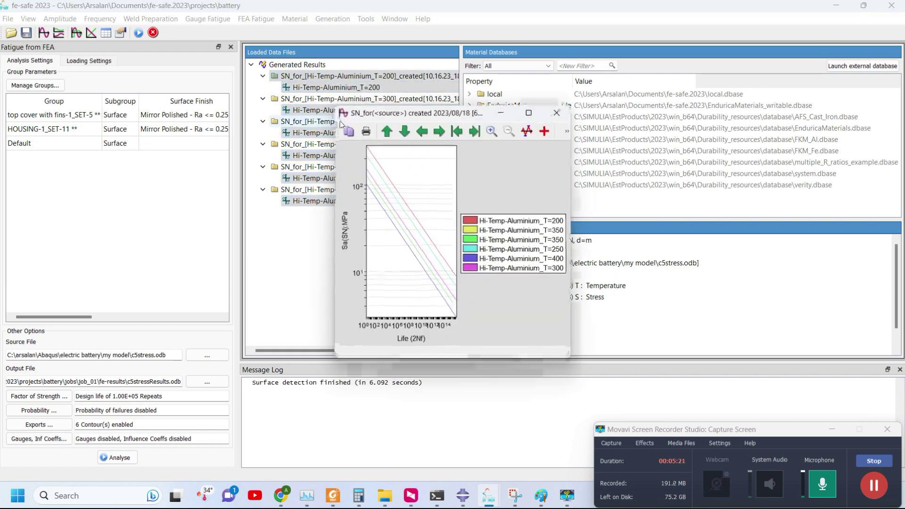
left_click(557, 113)
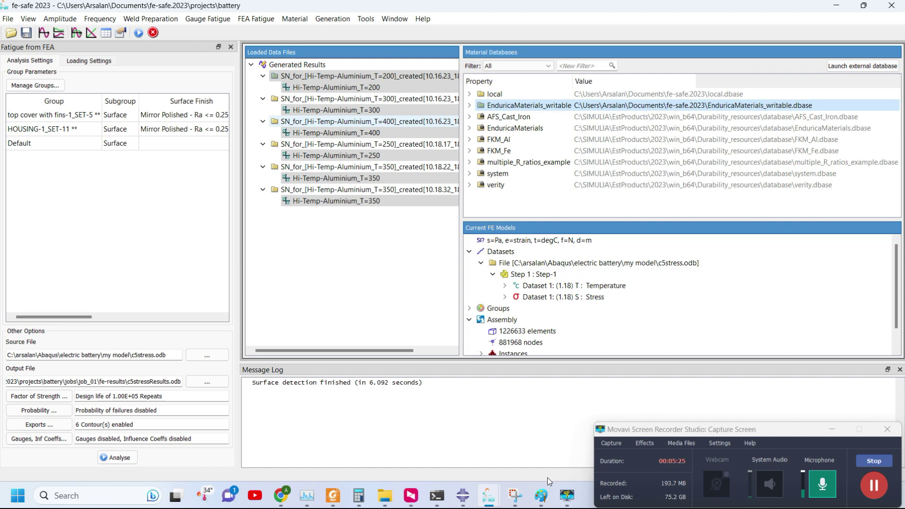
mouse_move(493, 498)
left_click(535, 431)
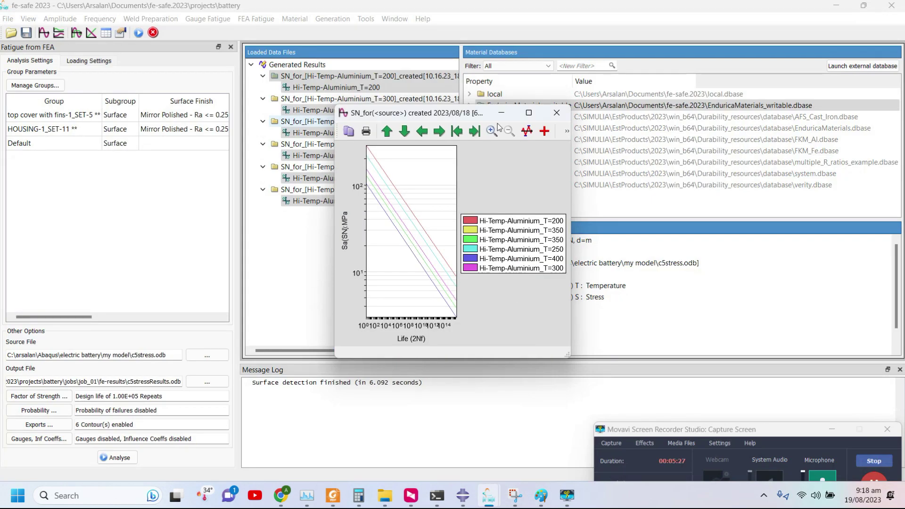
left_click_drag(569, 111, 777, 42)
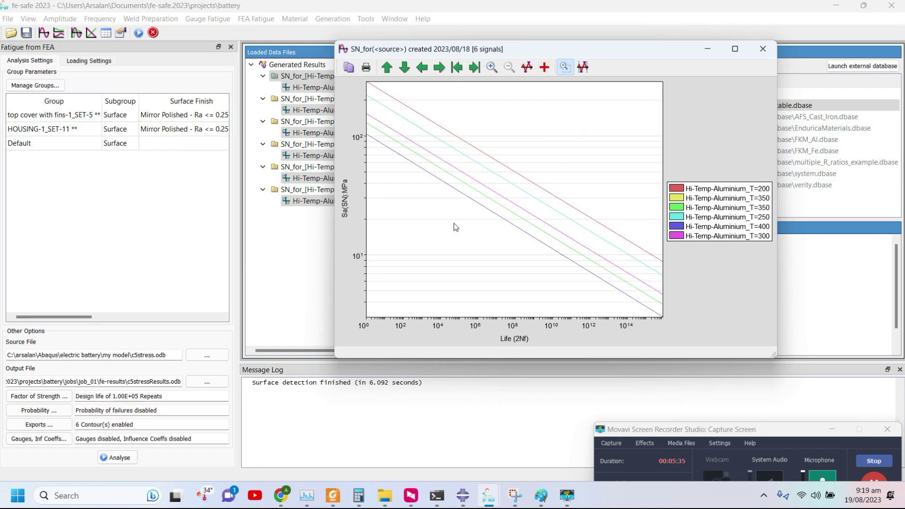
left_click(762, 48)
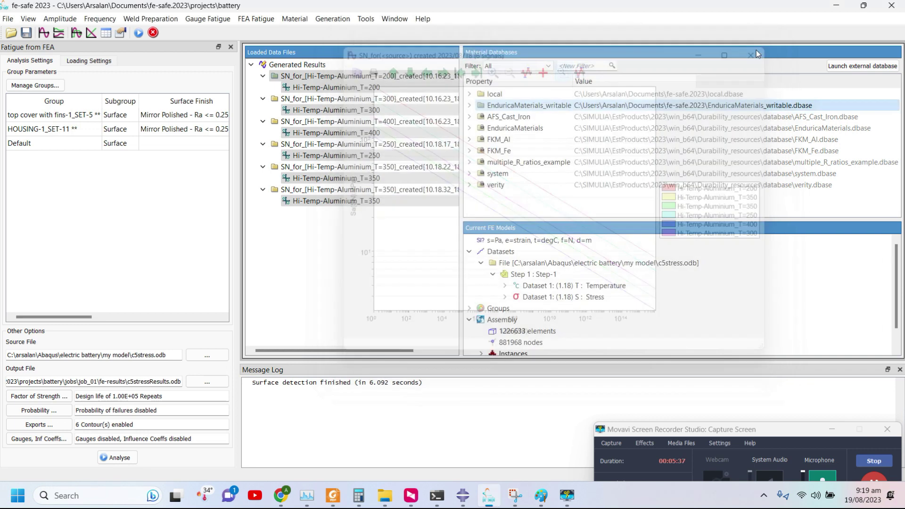
scroll(605, 274, "down", 2)
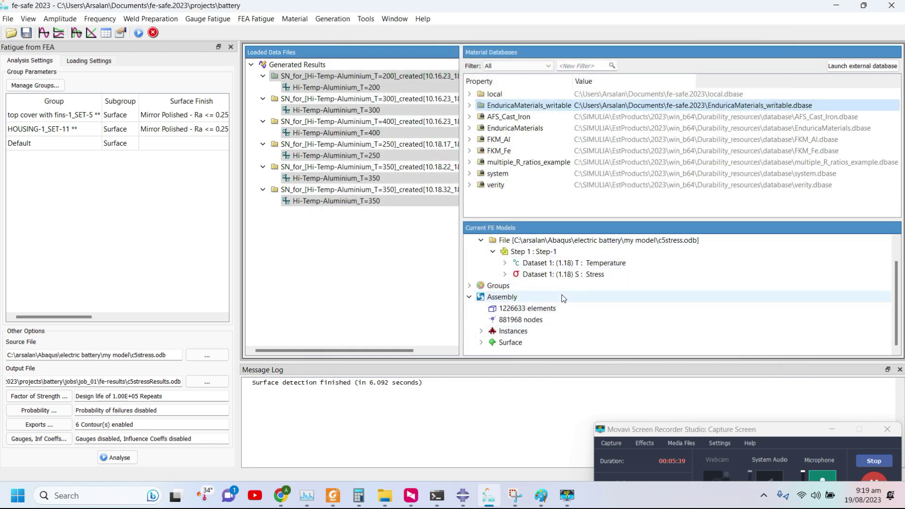
scroll(606, 273, "up", 2)
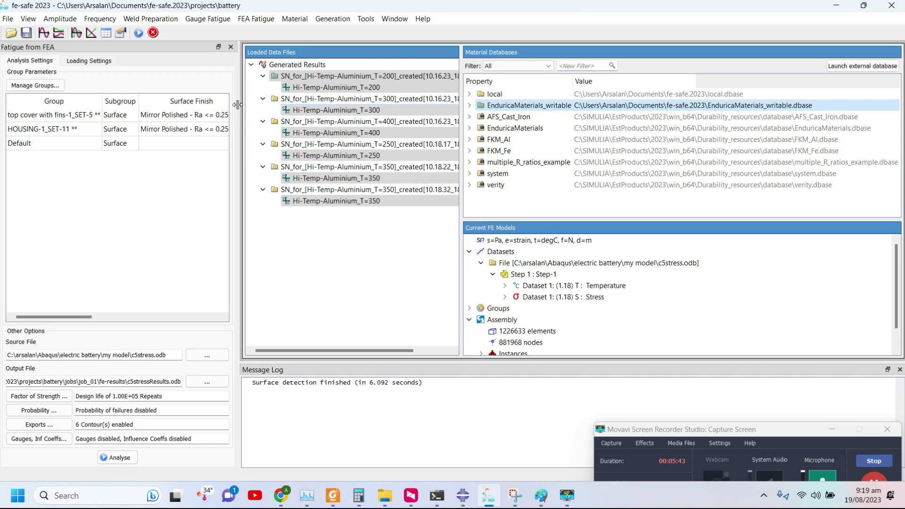
left_click_drag(237, 104, 383, 105)
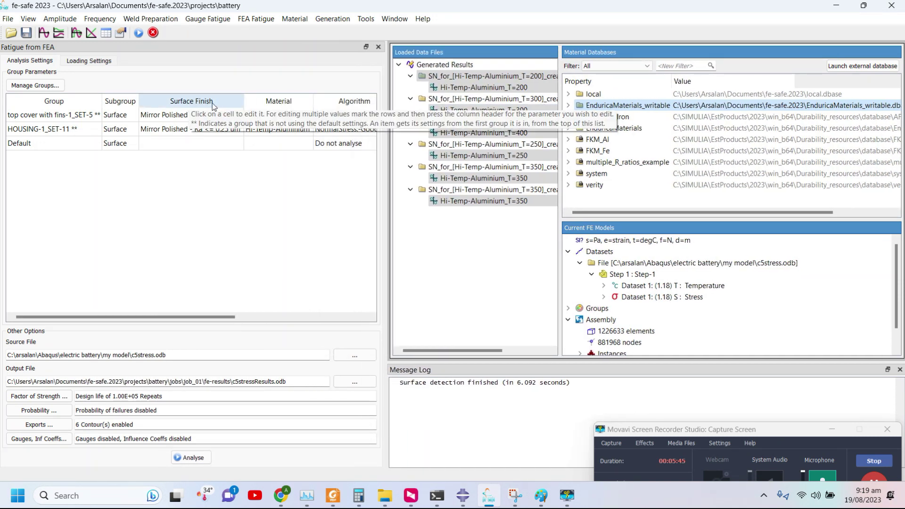
Set the fatigue algorithm for all groups, including Default, to Normal Stress (CP) Goodman.
scroll(228, 197, "down", 3)
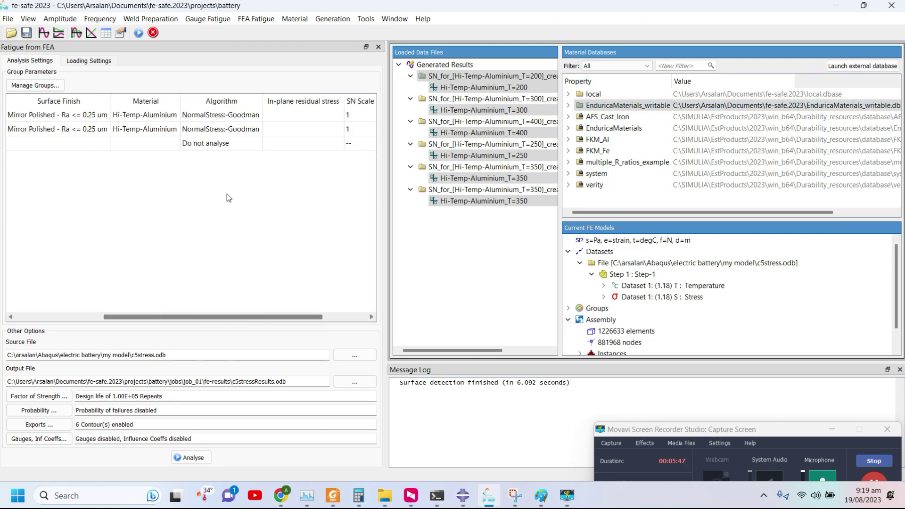
double_click(208, 103)
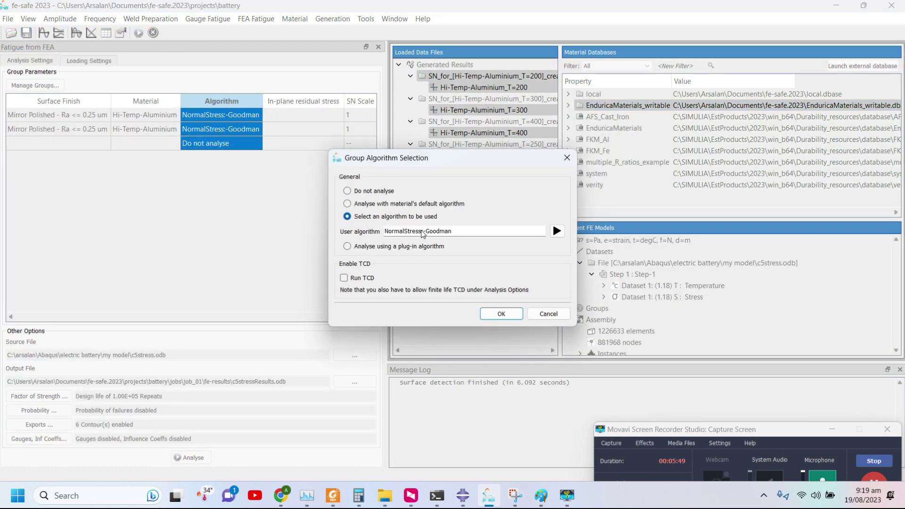
left_click(557, 231)
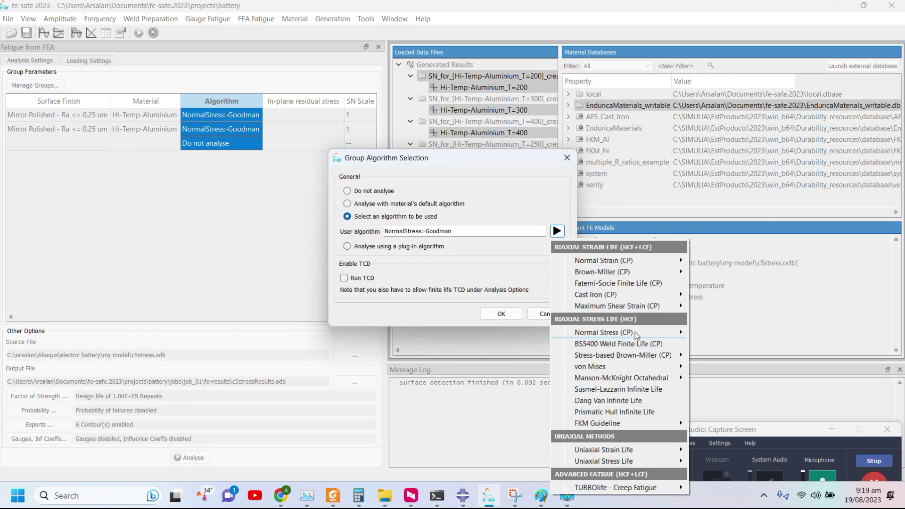
mouse_move(636, 334)
left_click(722, 309)
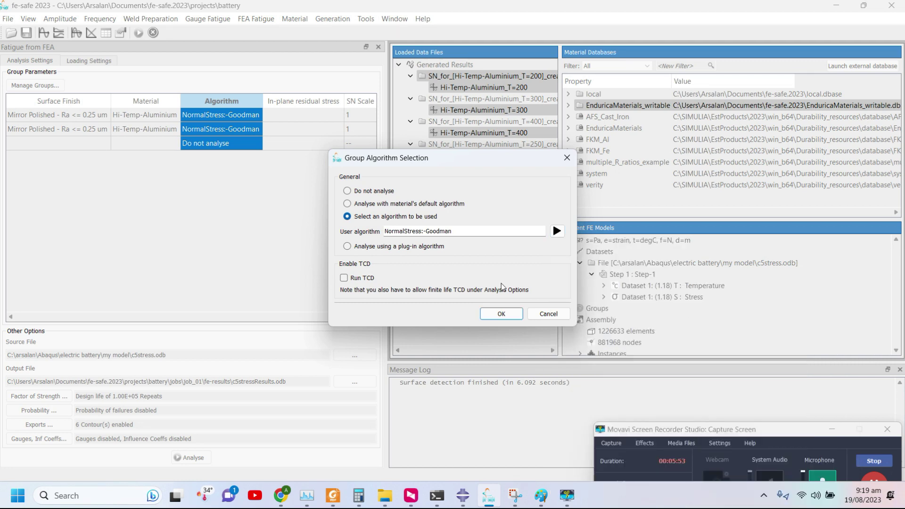
left_click(501, 314)
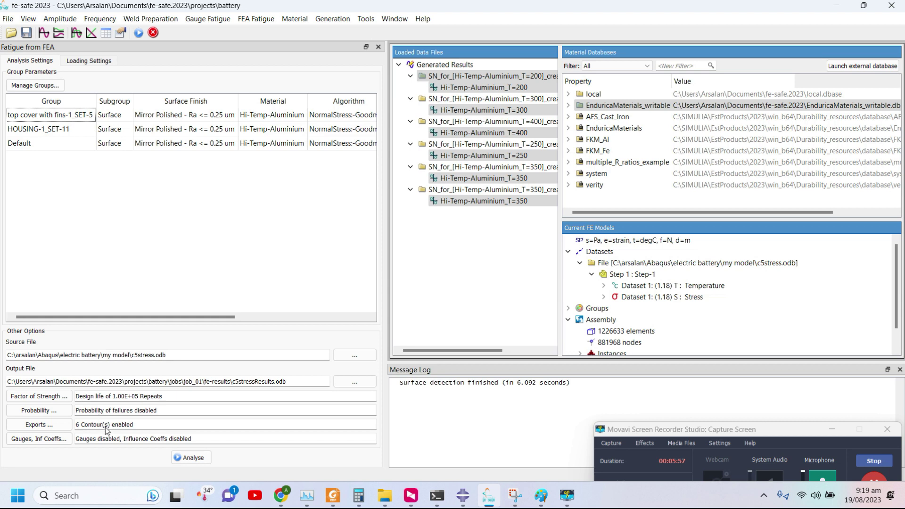
Review the FEA fatigue results log, then close the log viewer.
left_click(372, 19)
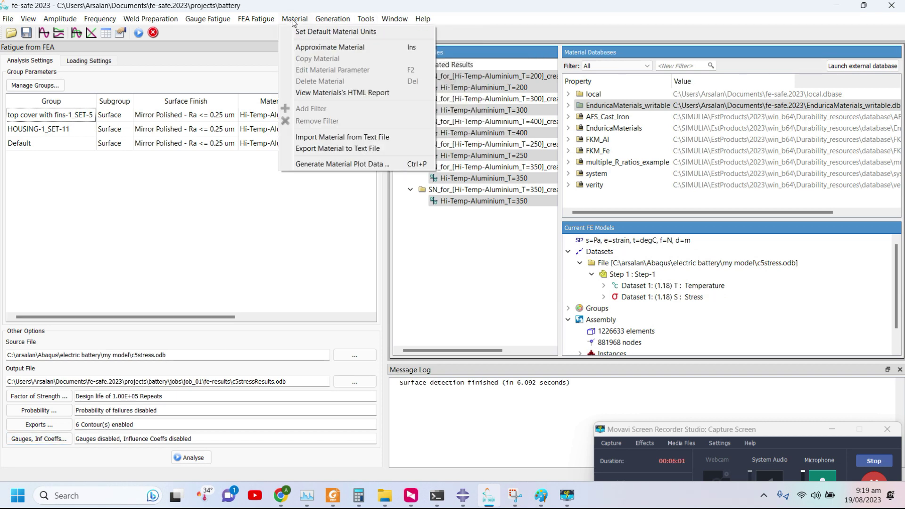
mouse_move(255, 25)
left_click(273, 182)
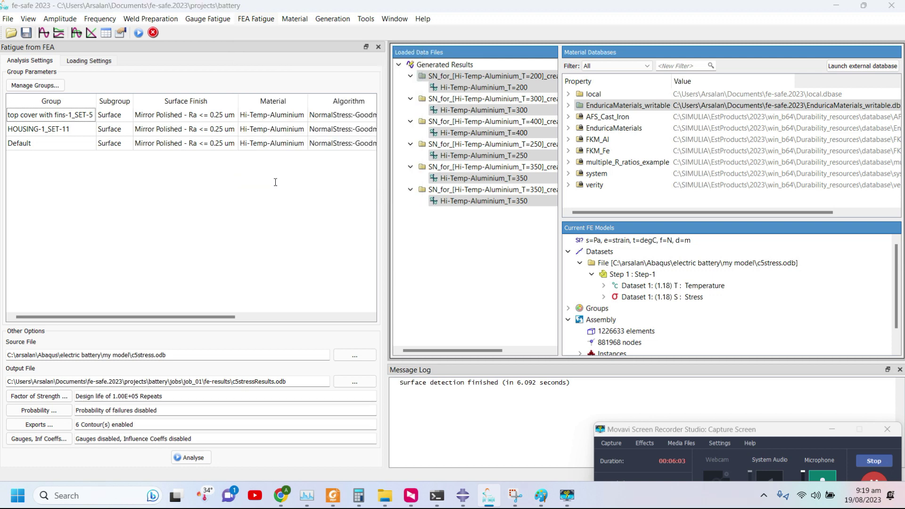
scroll(396, 213, "up", 3)
left_click(665, 110)
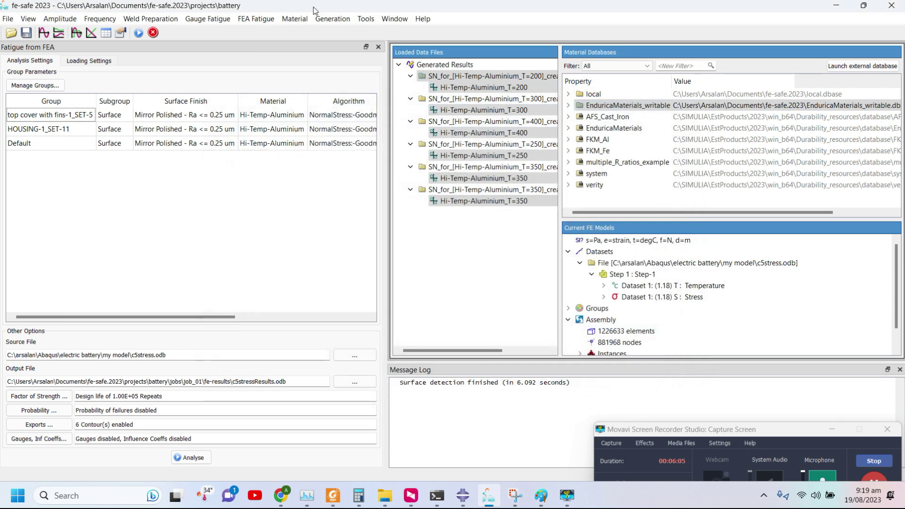
left_click(245, 21)
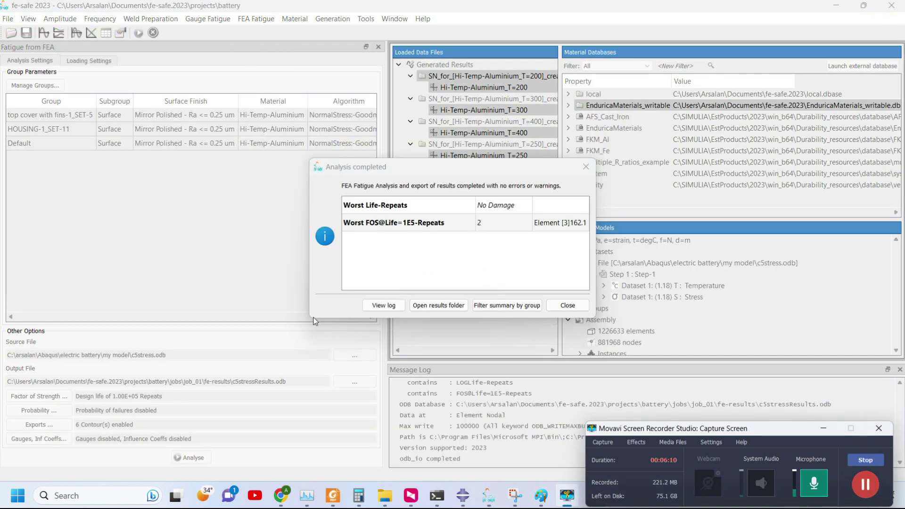
Enlarge the Analysis completed summary, check Worst Life-Repeats shows No Damage, then switch to Chrome.
left_click_drag(310, 319, 186, 391)
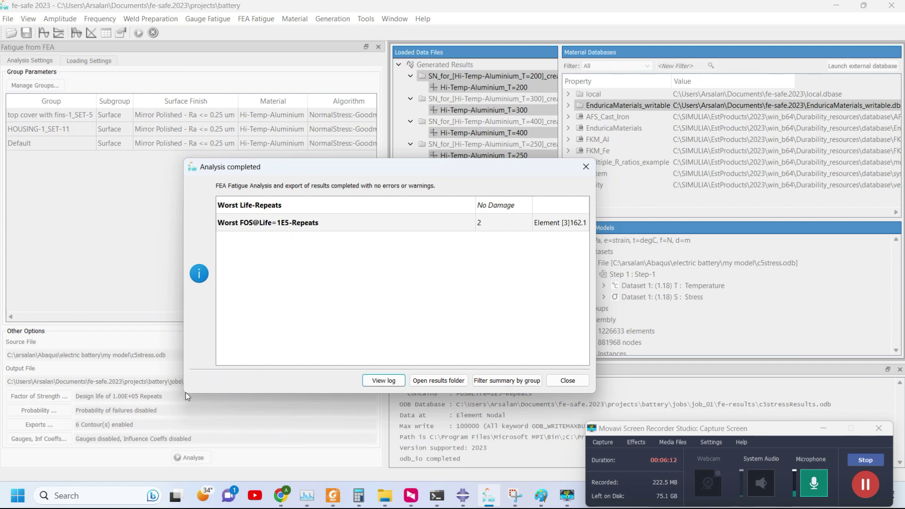
left_click(267, 209)
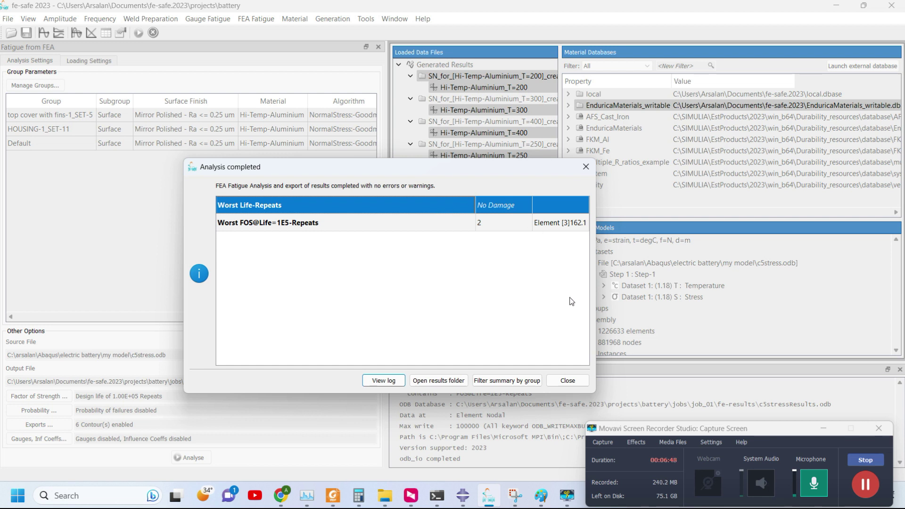
left_click(854, 480)
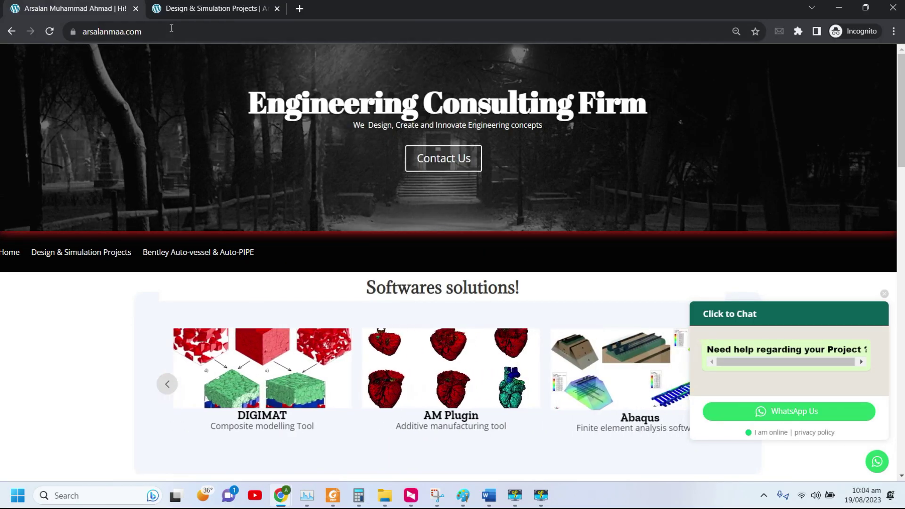
Load the arsalanmaa.com home page from the address bar.
left_click(171, 36)
type("arsa")
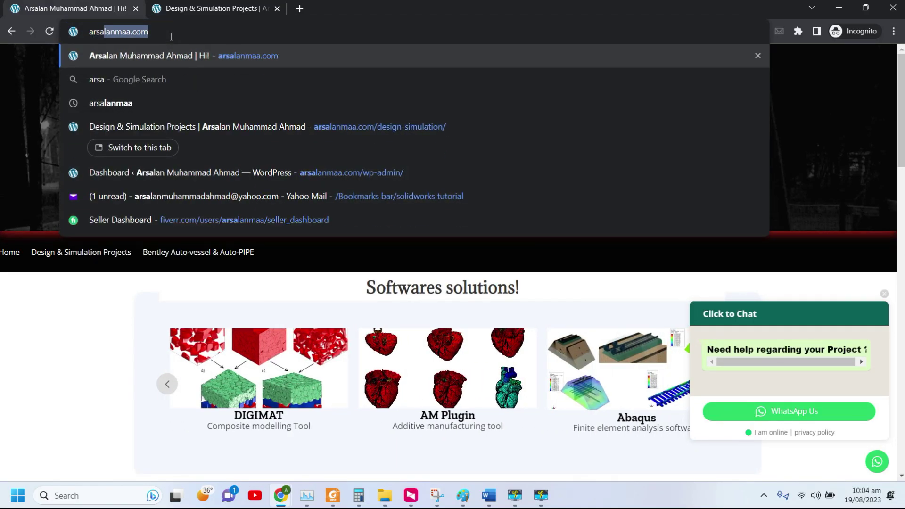
type("lanmaa.com")
key("Return")
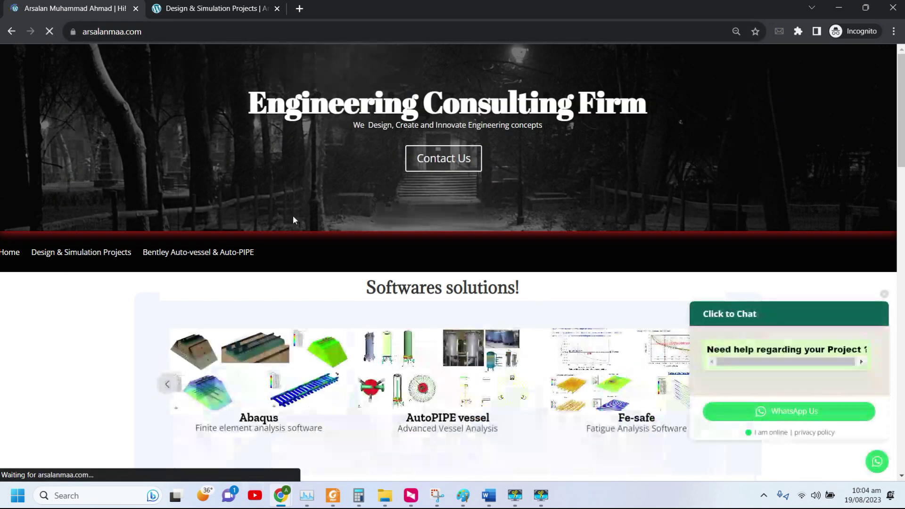
Open Design & Simulation Projects in a new tab and view it.
right_click(62, 254)
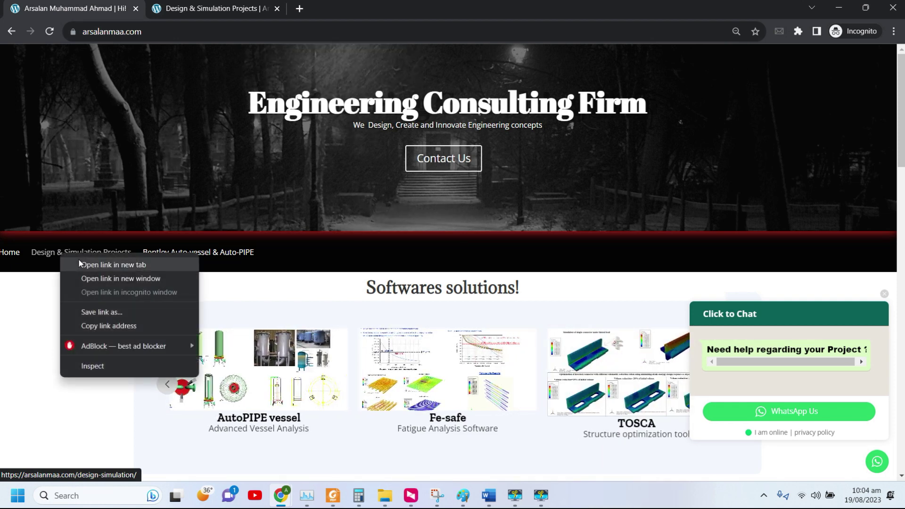
left_click(83, 263)
left_click(216, 8)
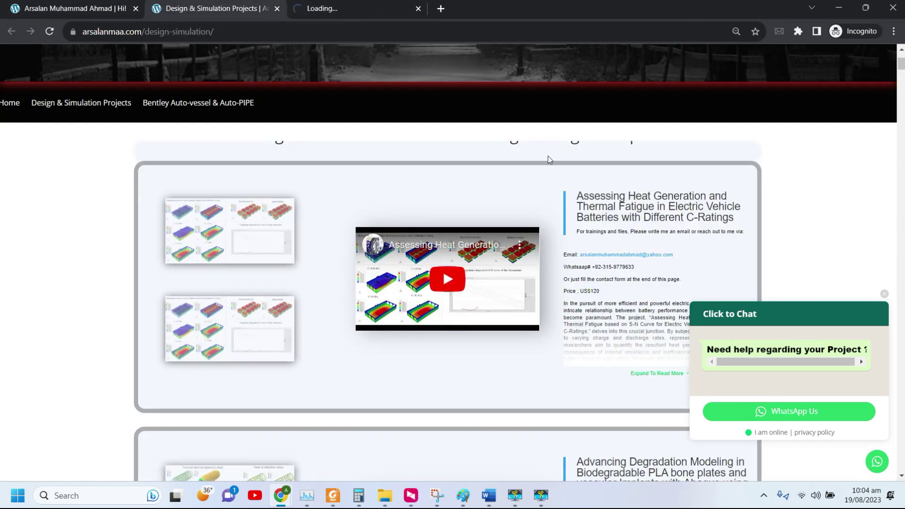
Select the 'Assessing Heat Generation…' project title, then return to the home page's contact form.
left_click_drag(757, 312, 772, 349)
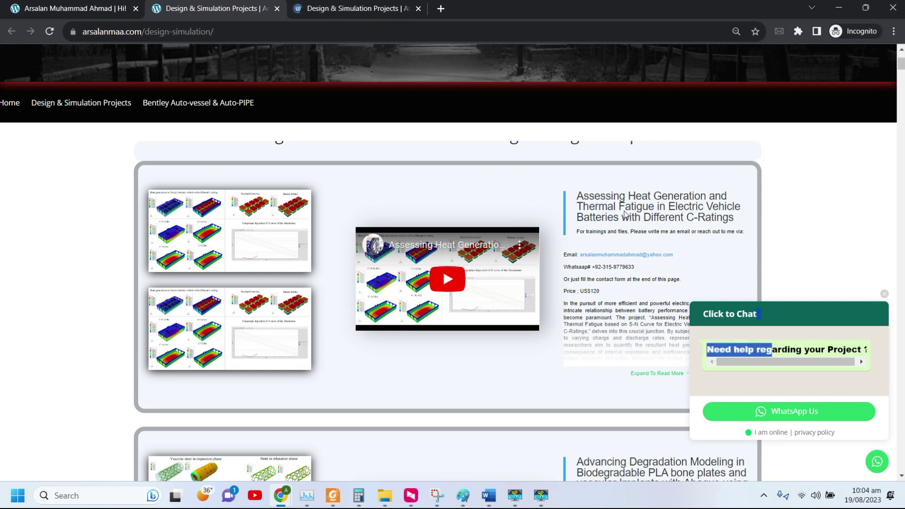
left_click_drag(578, 196, 746, 224)
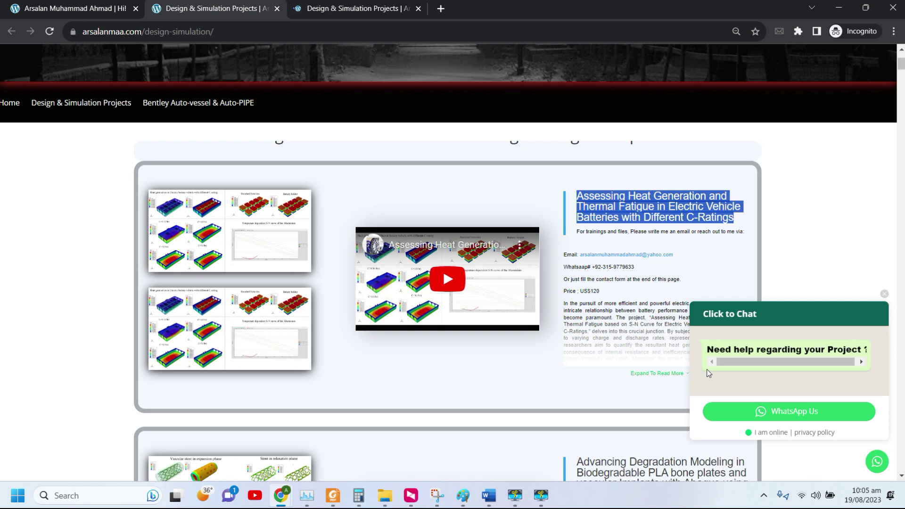
scroll(558, 212, "up", 1)
scroll(558, 213, "up", 3)
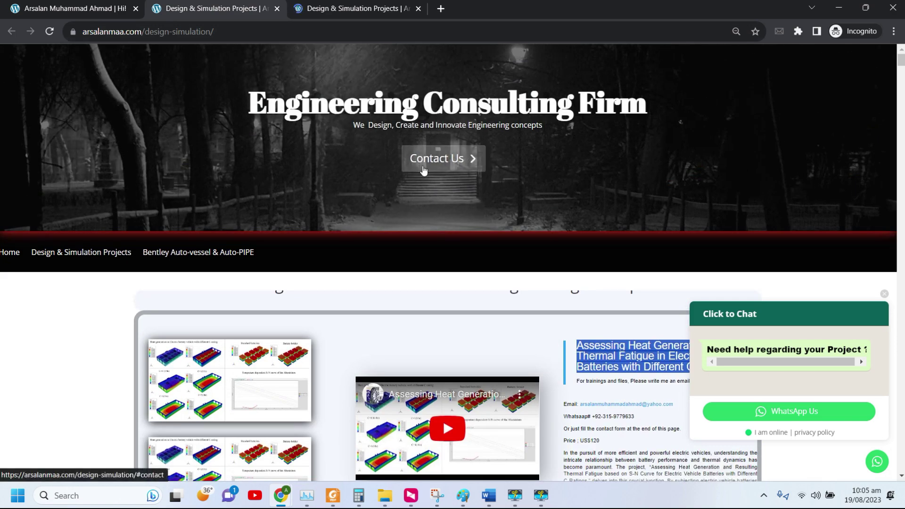
left_click(75, 15)
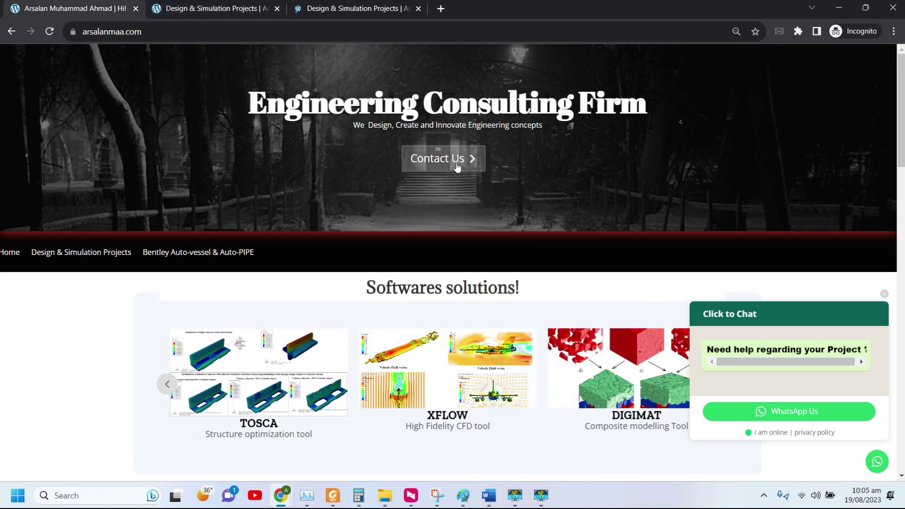
left_click(455, 166)
Paste into the Message field, then cut out the pasted YouTube link.
left_click(424, 251)
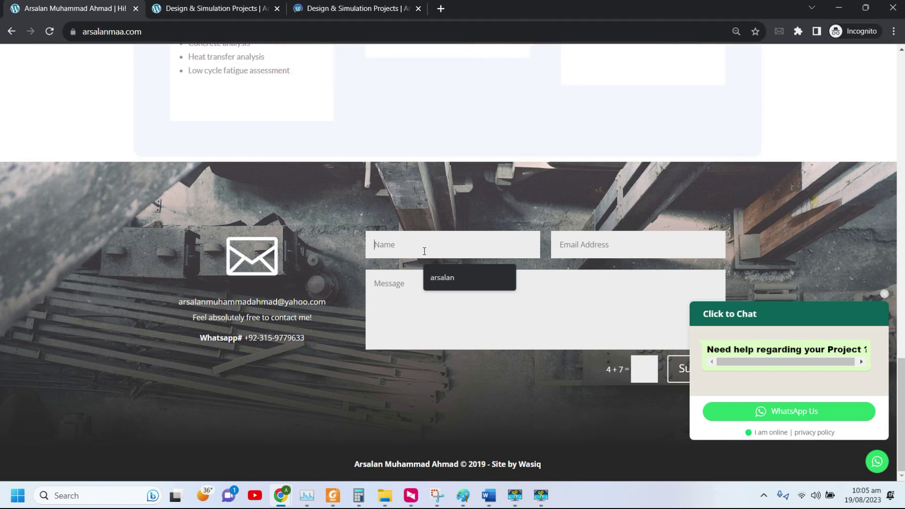
left_click(557, 243)
left_click(401, 283)
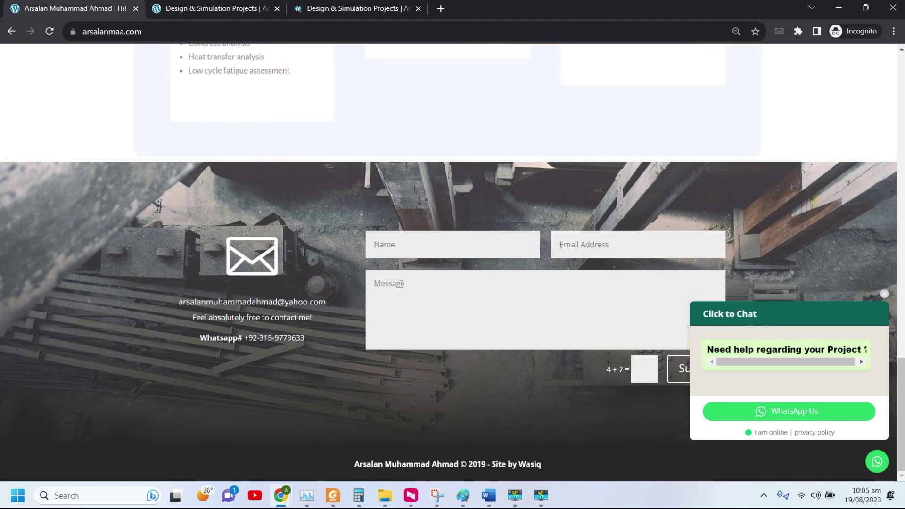
type("https://youtu.be/G6wykDsGNPo")
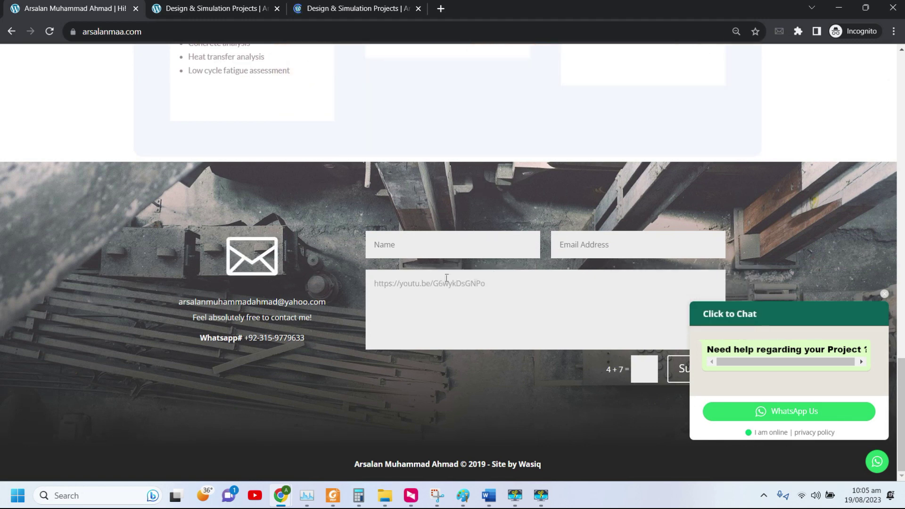
left_click_drag(488, 284, 346, 279)
key("ctrl+x")
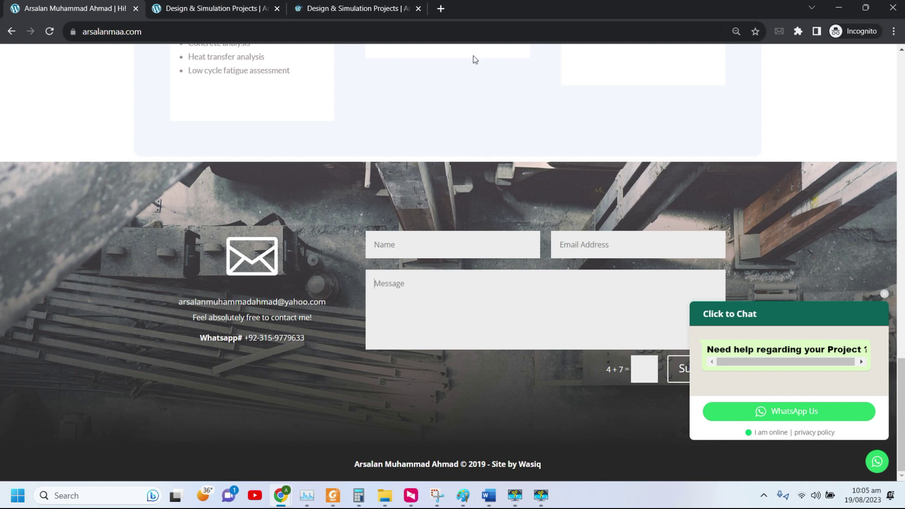
Copy the battery thermal-fatigue project title from the projects page into the Message field.
left_click(394, 16)
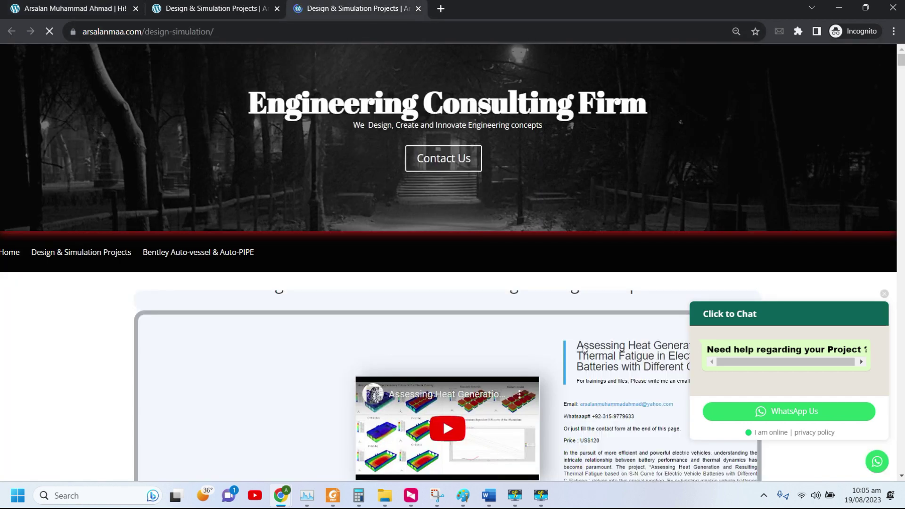
left_click_drag(576, 345, 660, 370)
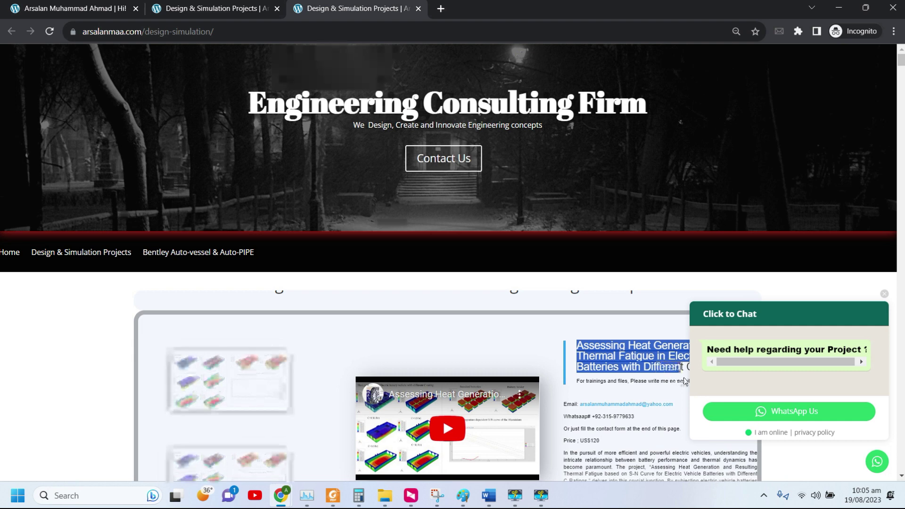
left_click(100, 12)
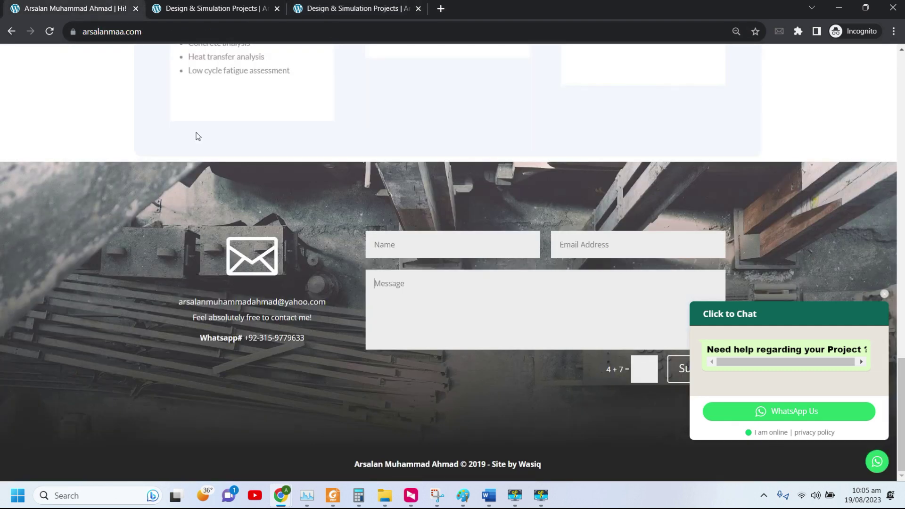
left_click(412, 283)
key("ctrl+v")
Enter a sample name and e-mail address, close the WhatsApp tab, and clear the Name field.
left_click(414, 249)
type("x")
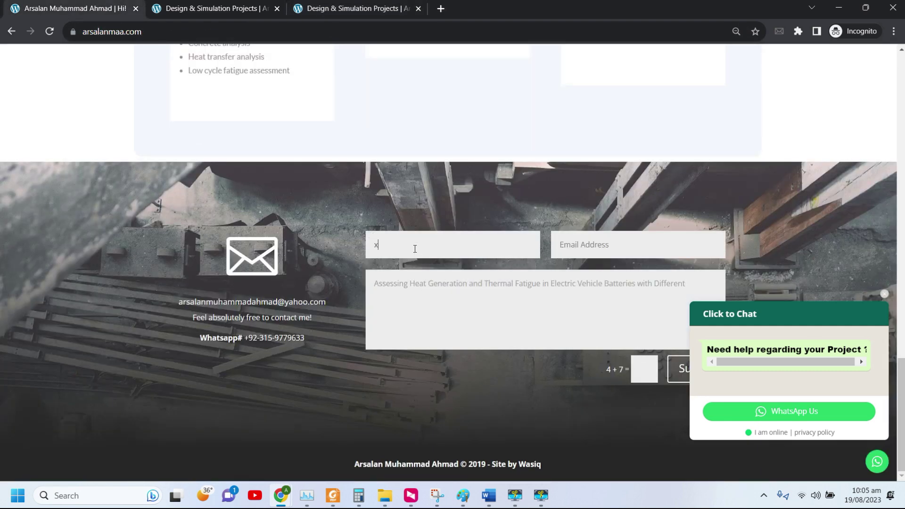
type("yz")
left_click(618, 239)
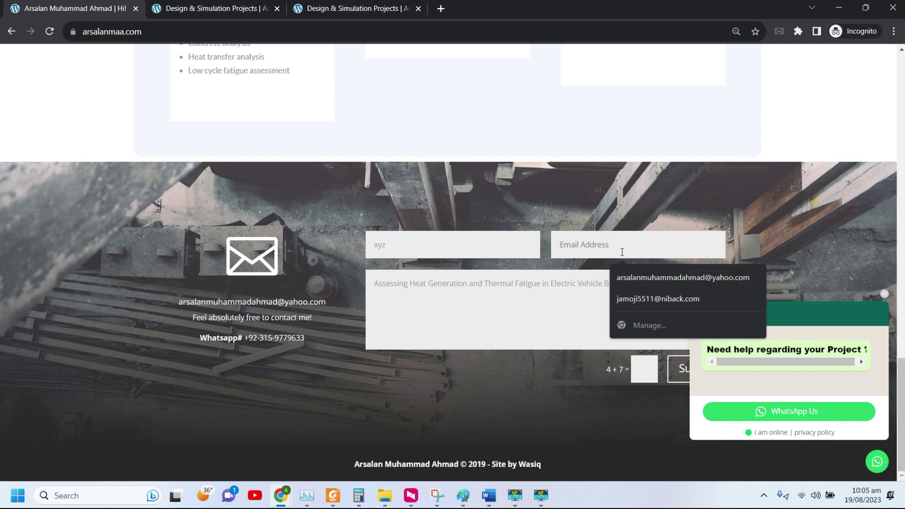
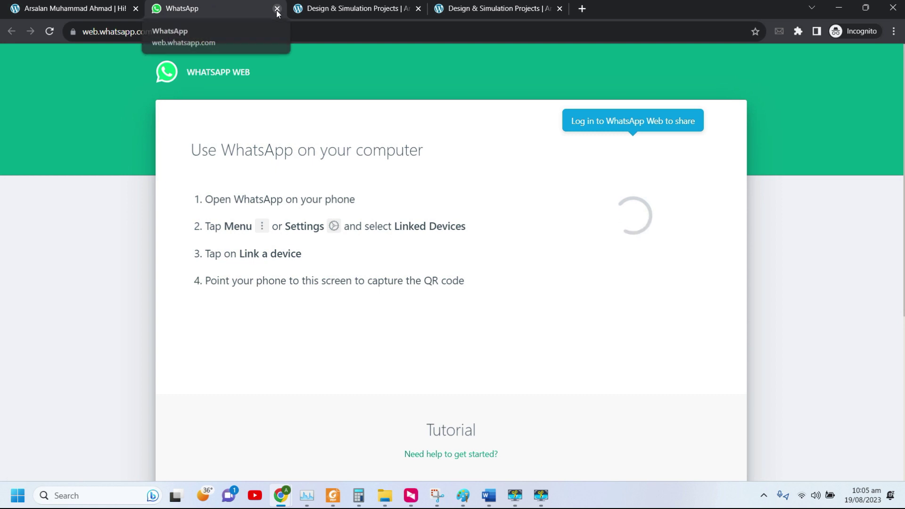
left_click(277, 10)
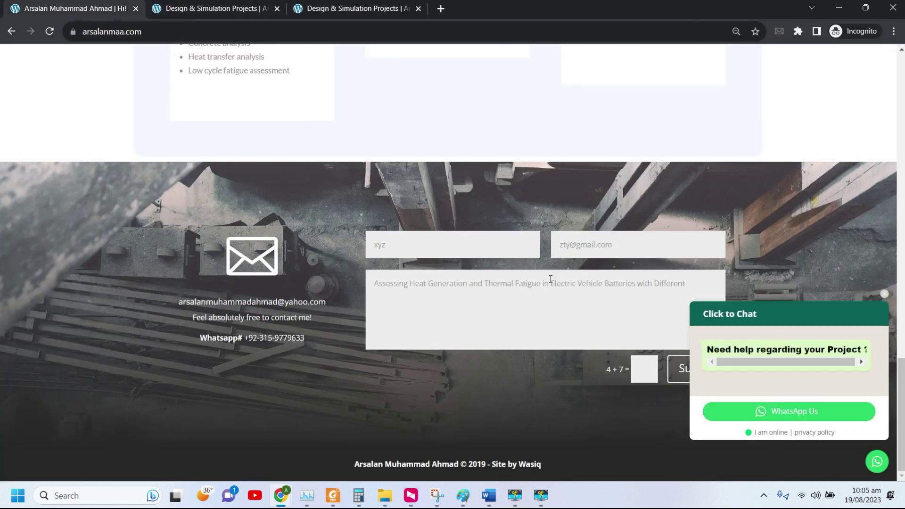
key("BackSpace")
key("BackSpace")
key("BackSpace")
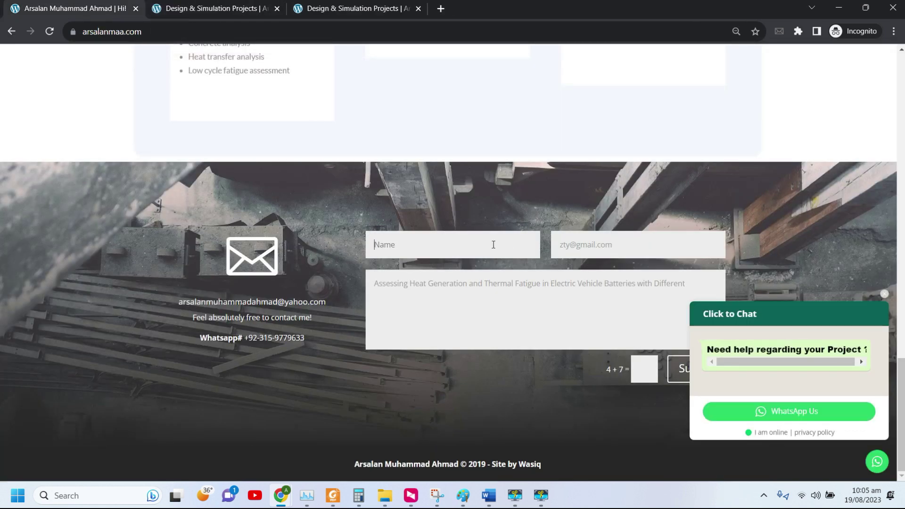